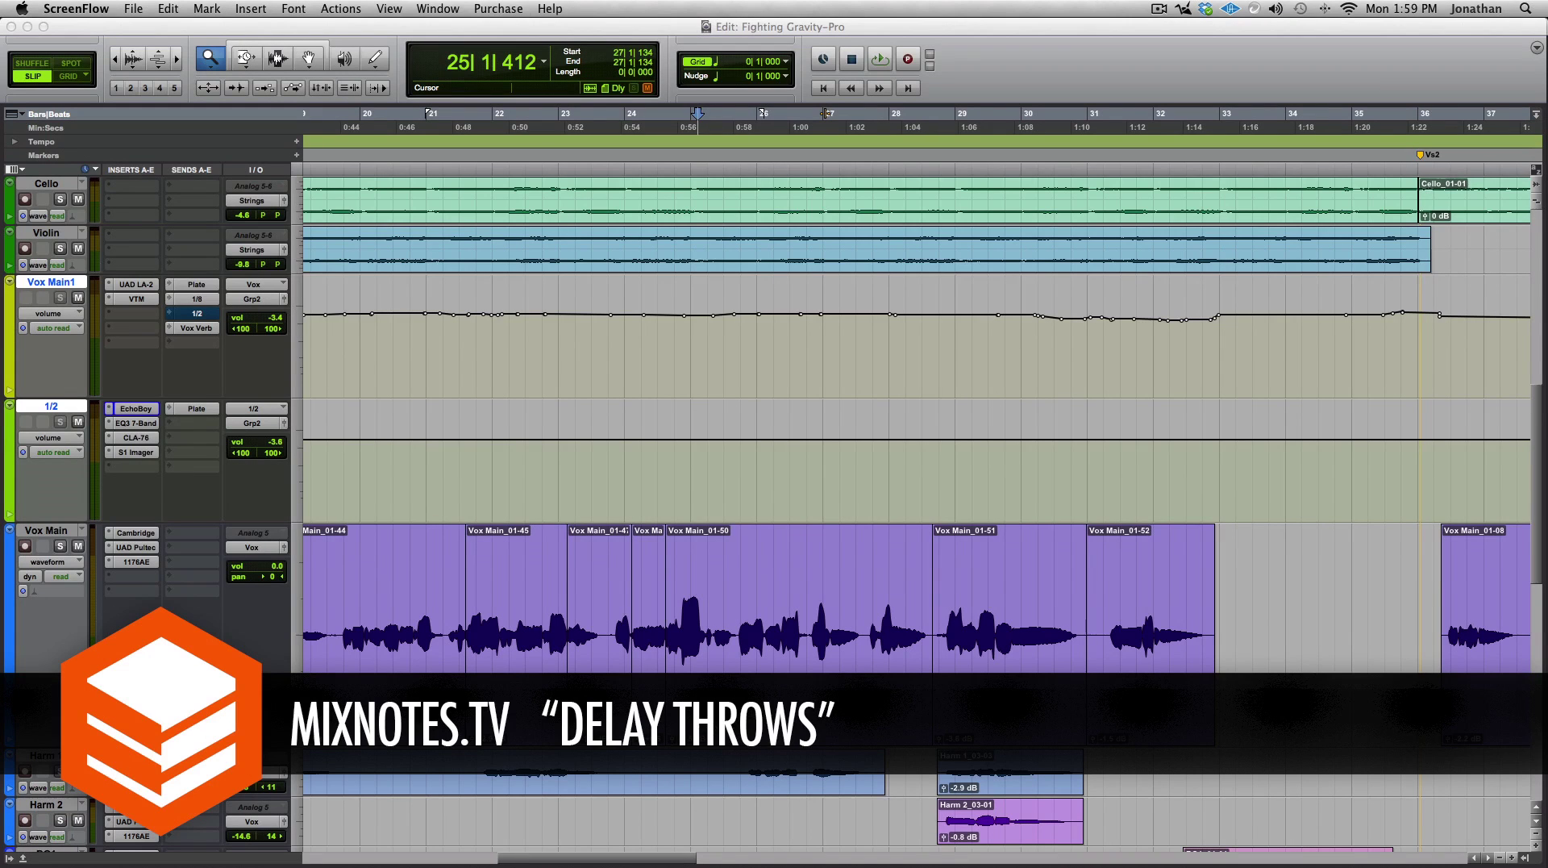
Audition the vocal passage from bar 25, then from near bars 26 and 30.
click(702, 156)
scroll(702, 157, right, 1)
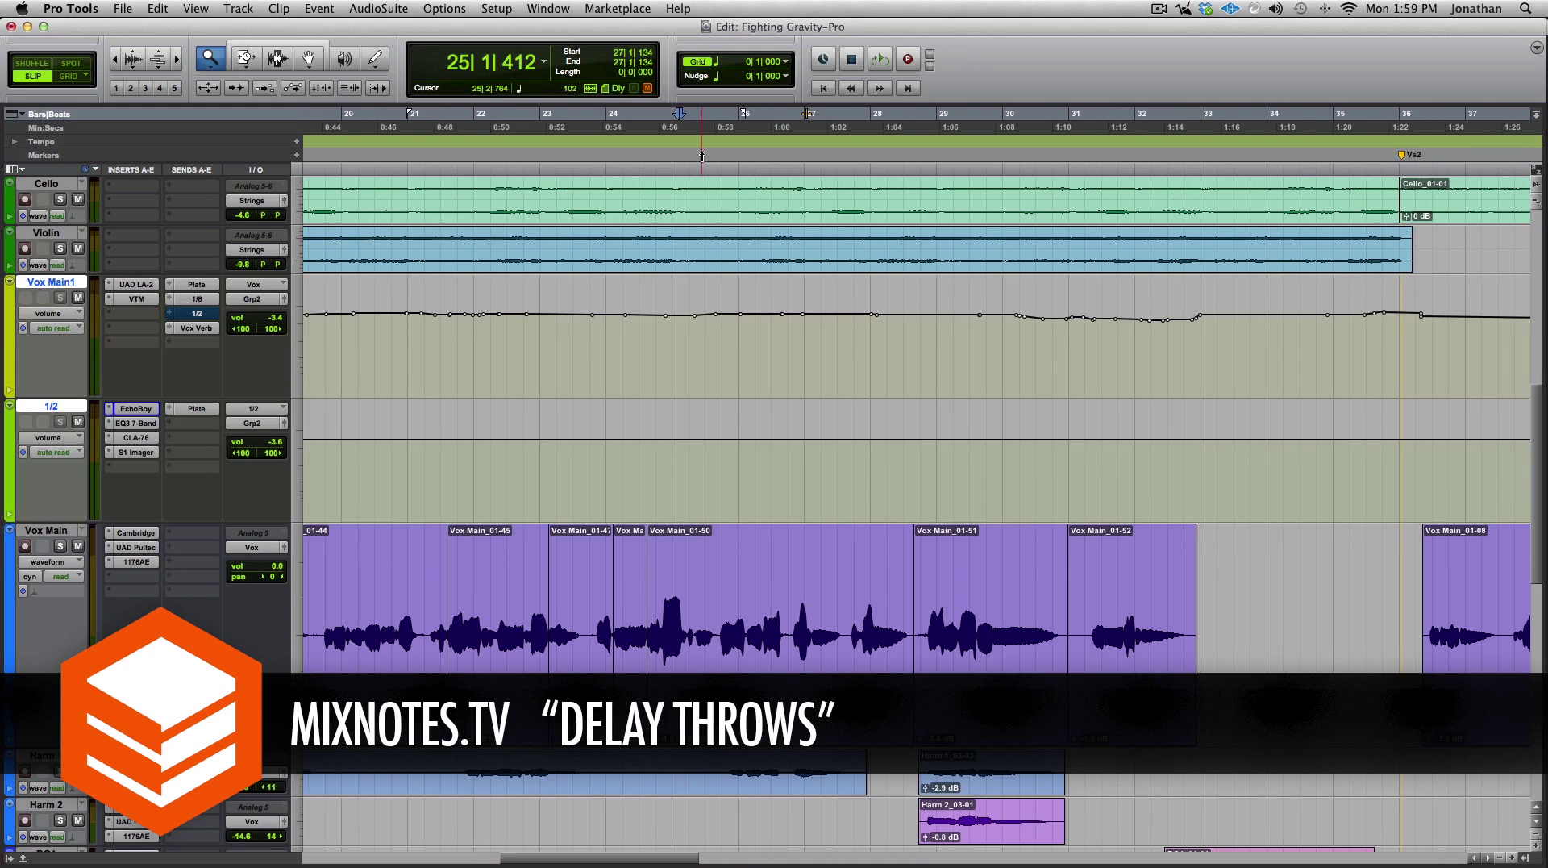
key(space)
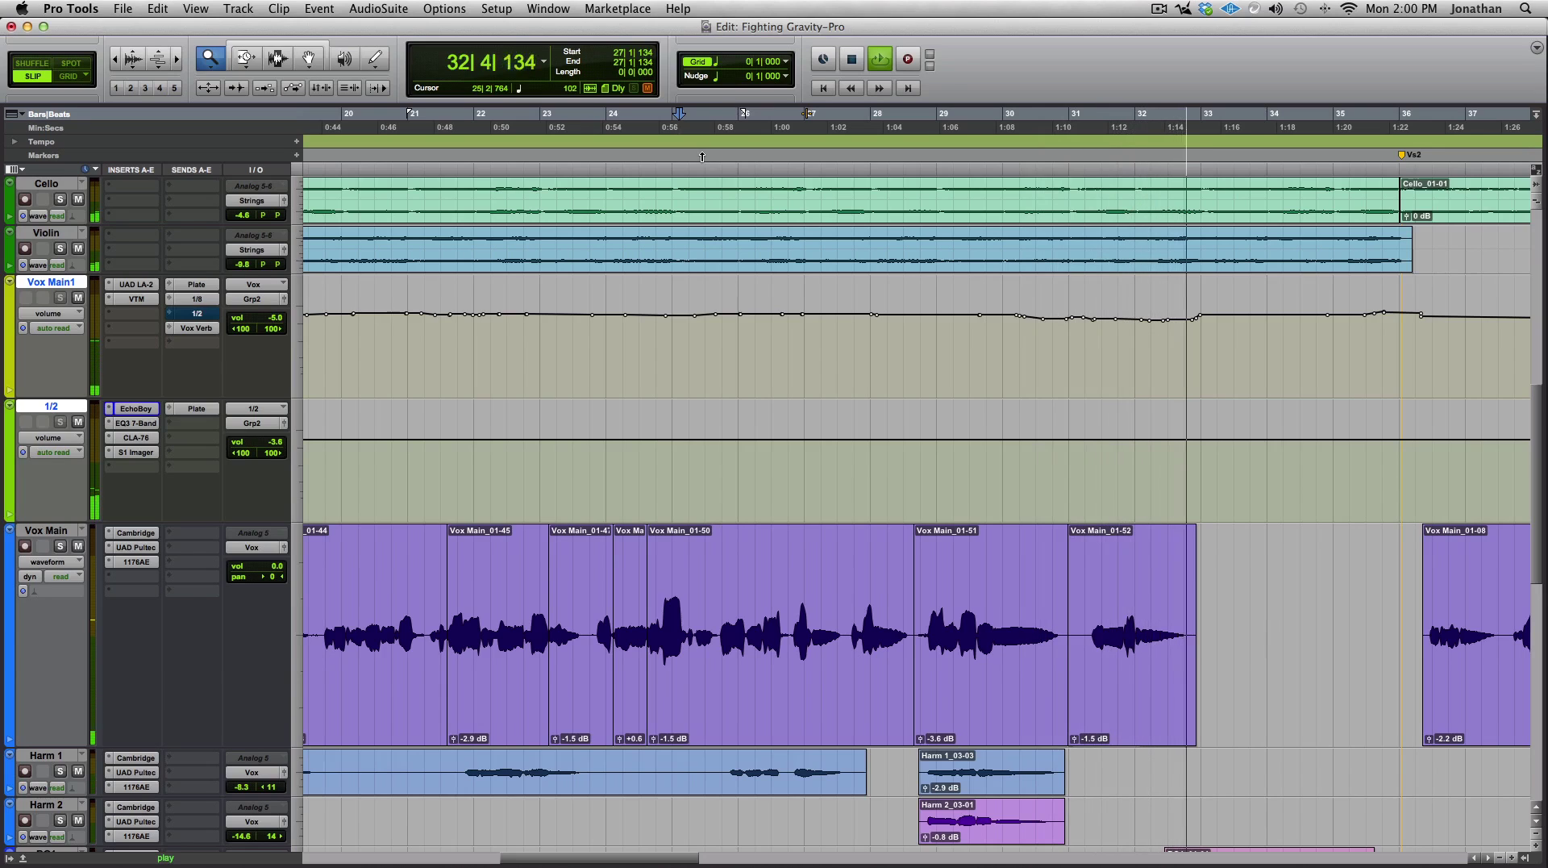
click(702, 156)
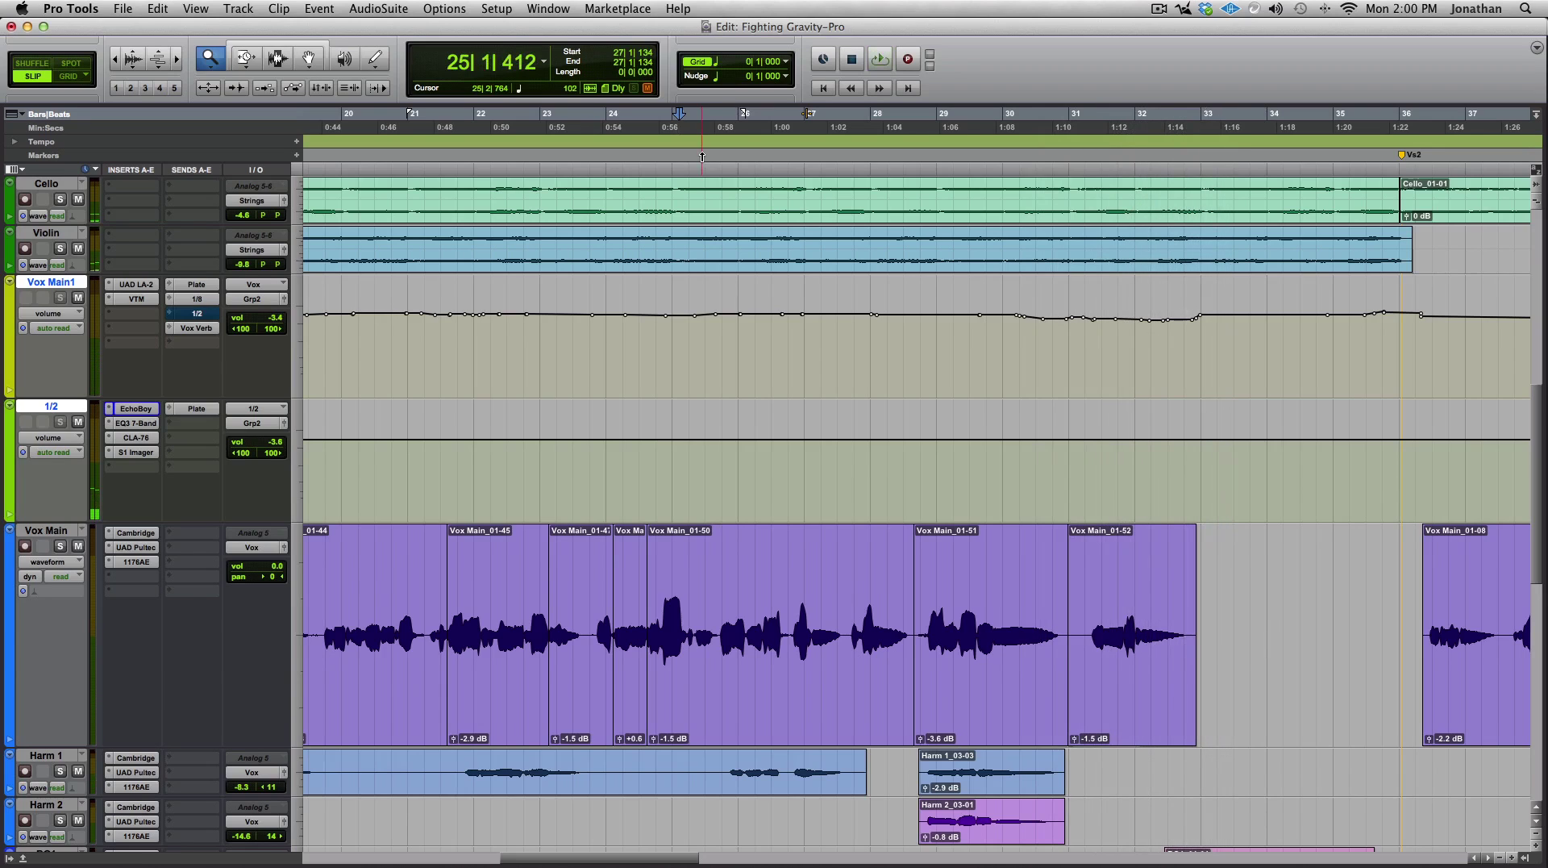
click(778, 122)
key(space)
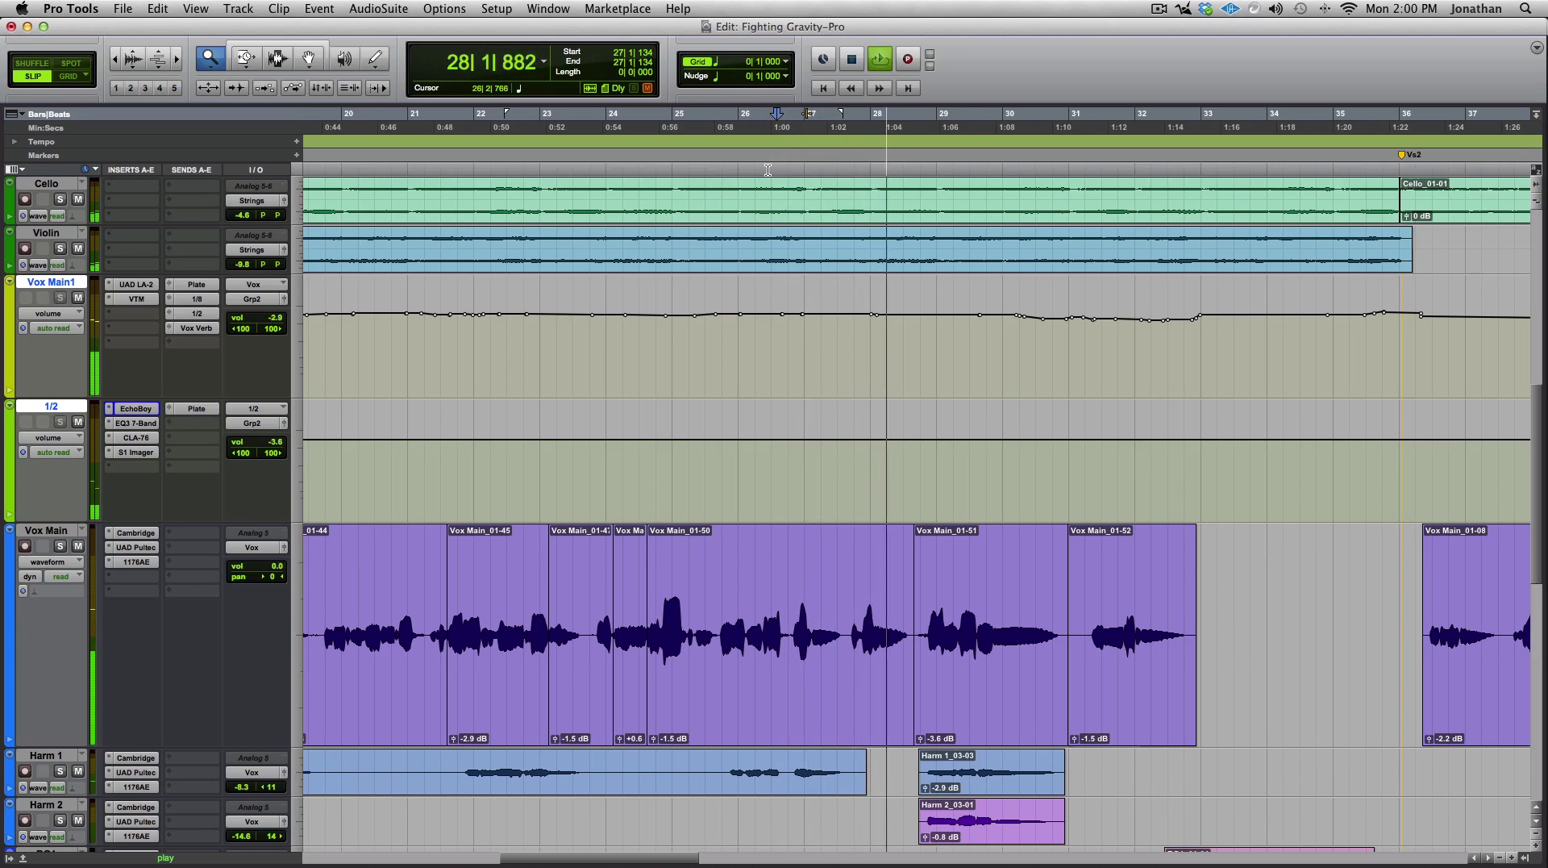
key(space)
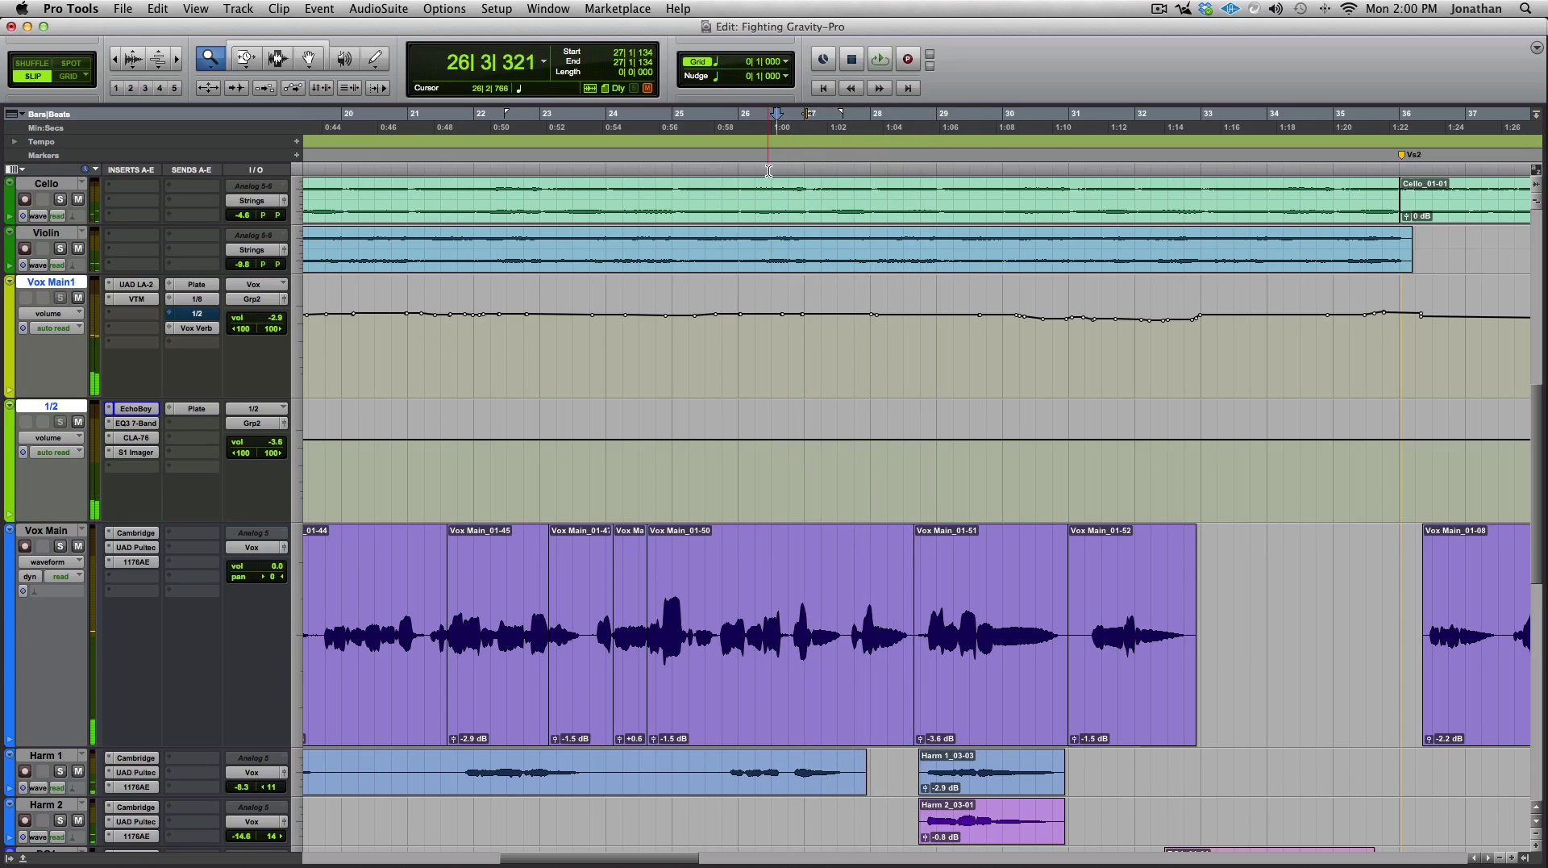
click(1057, 125)
key(space)
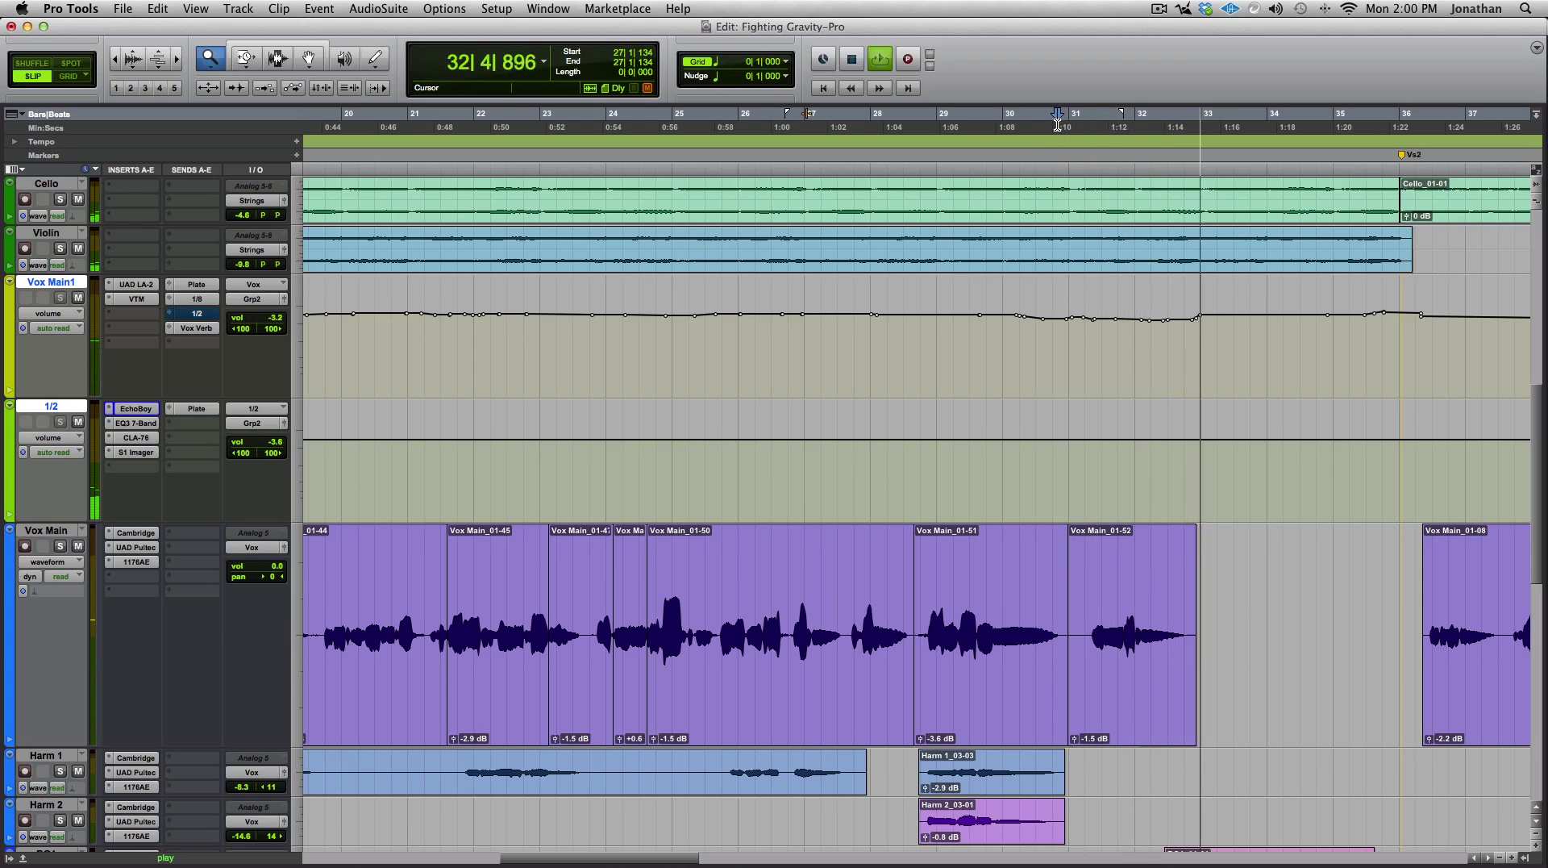
key(space)
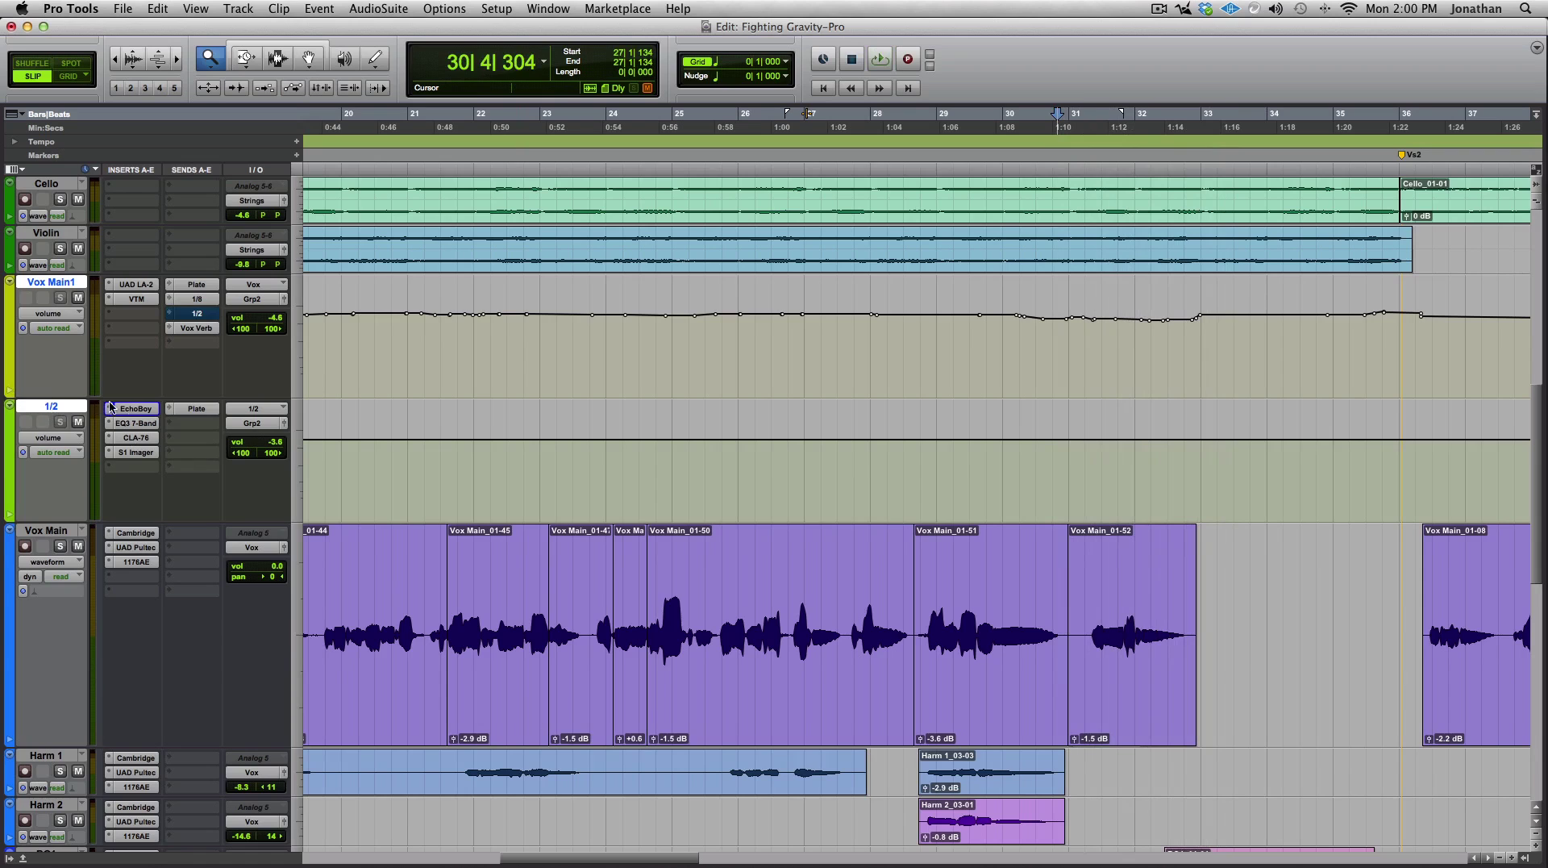
Inspect the EchoBoy delay on the 1/2 aux, then close its window.
click(134, 409)
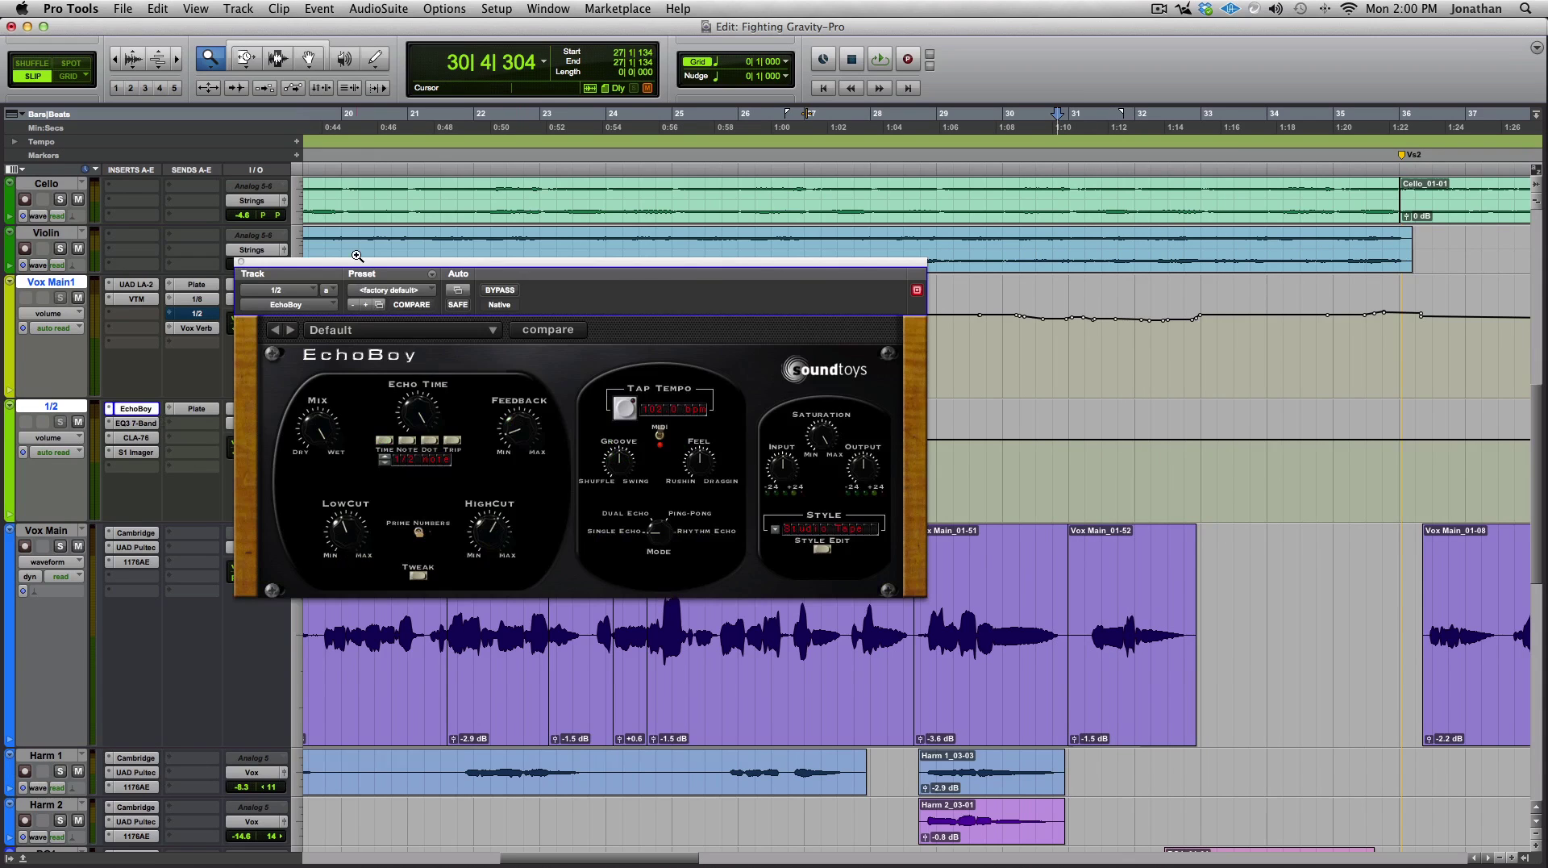
drag(357, 260, 738, 167)
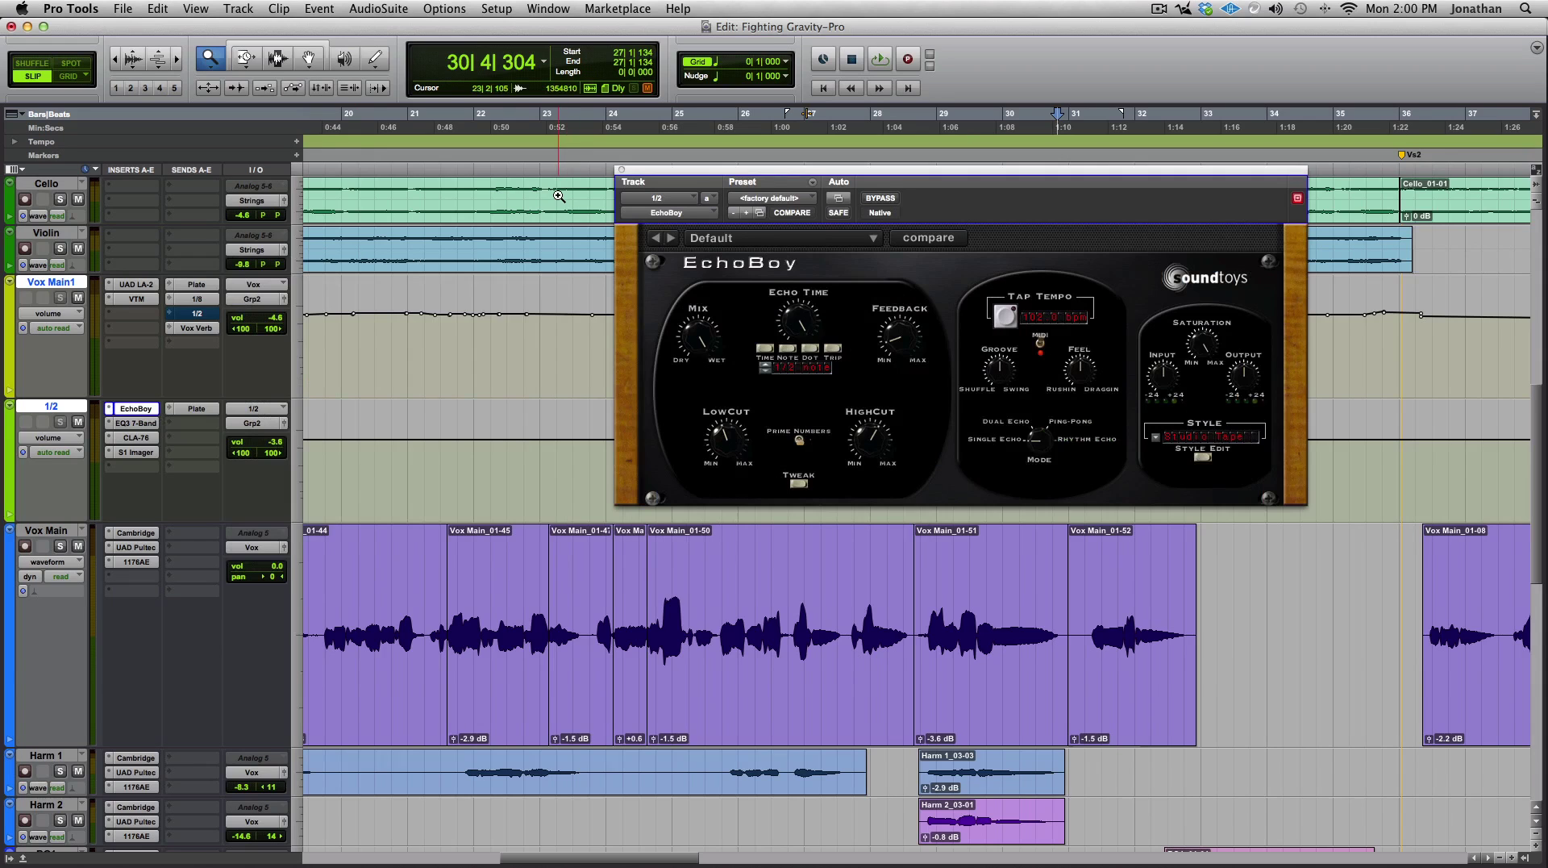
key(Return)
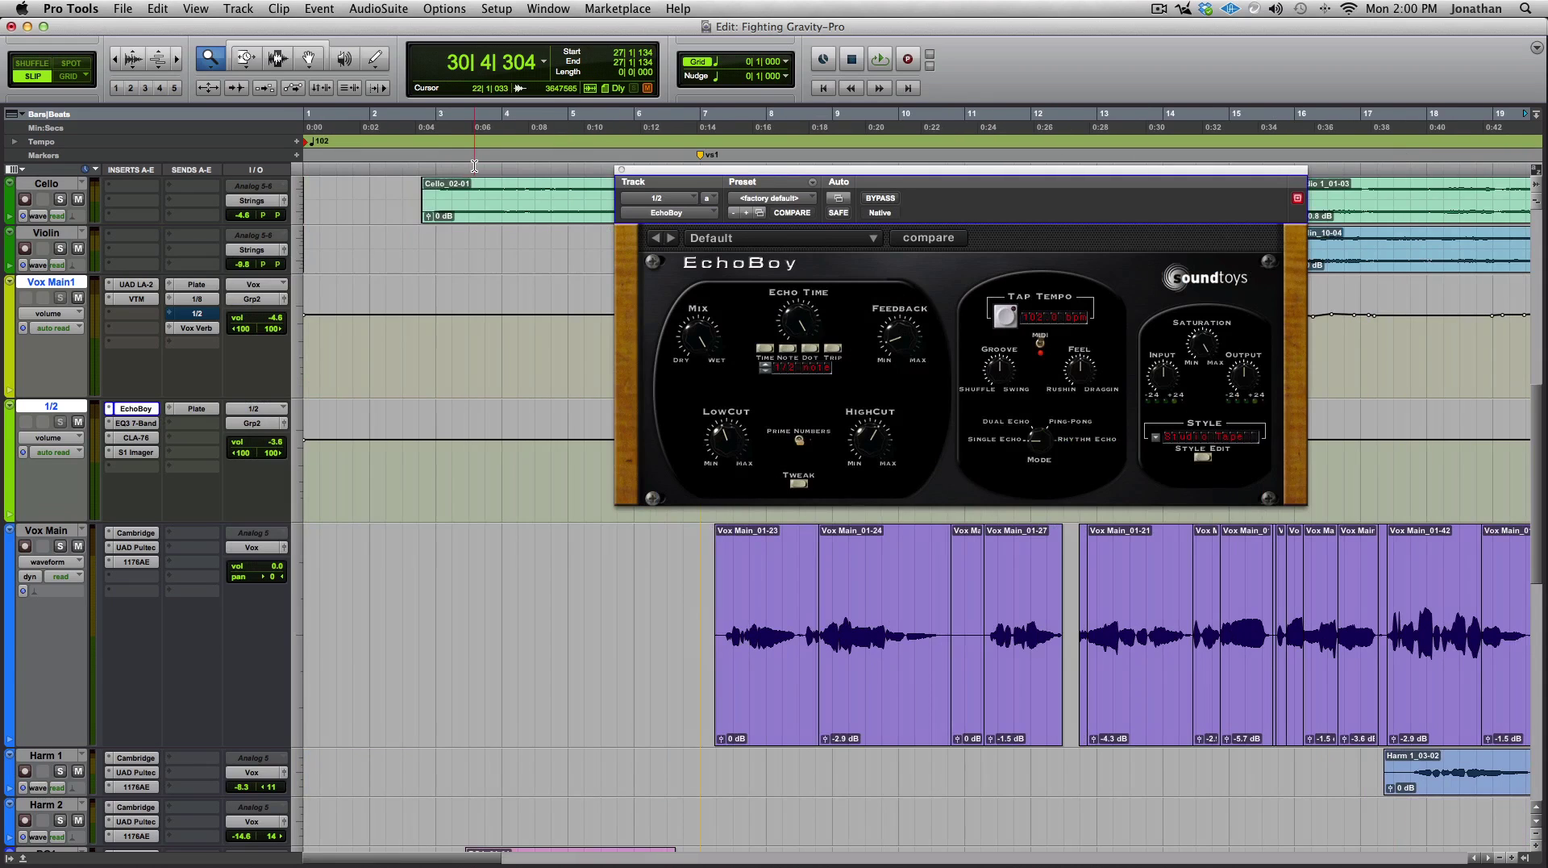
scroll(435, 218, right, 15)
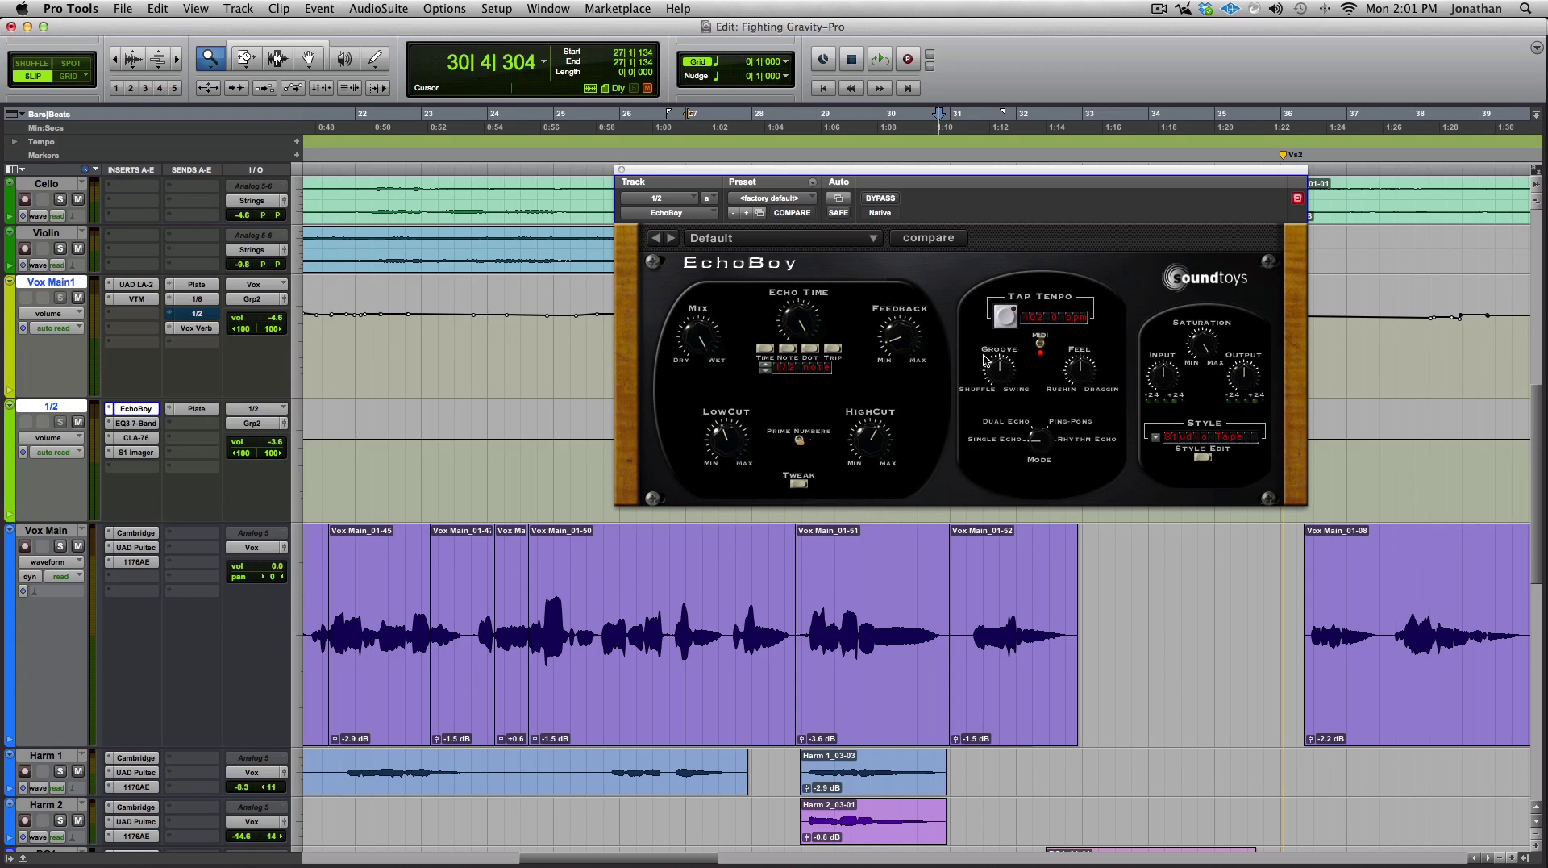
click(620, 171)
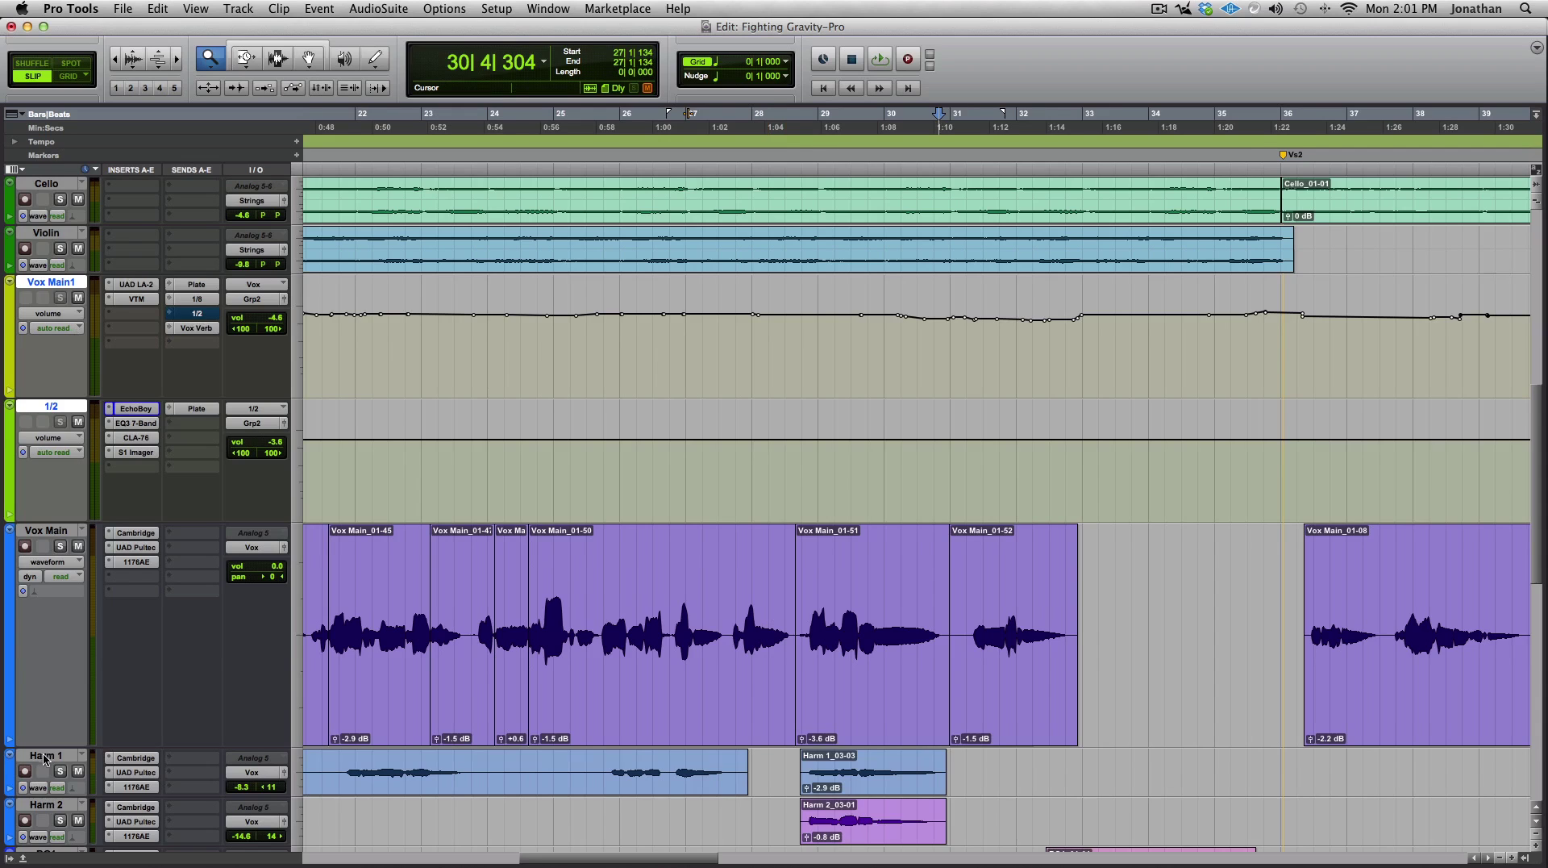
Shorten Vox Main, enlarge Vox Main1, and show Vox Main1's send-to-1/2 mute automation.
drag(49, 745, 32, 687)
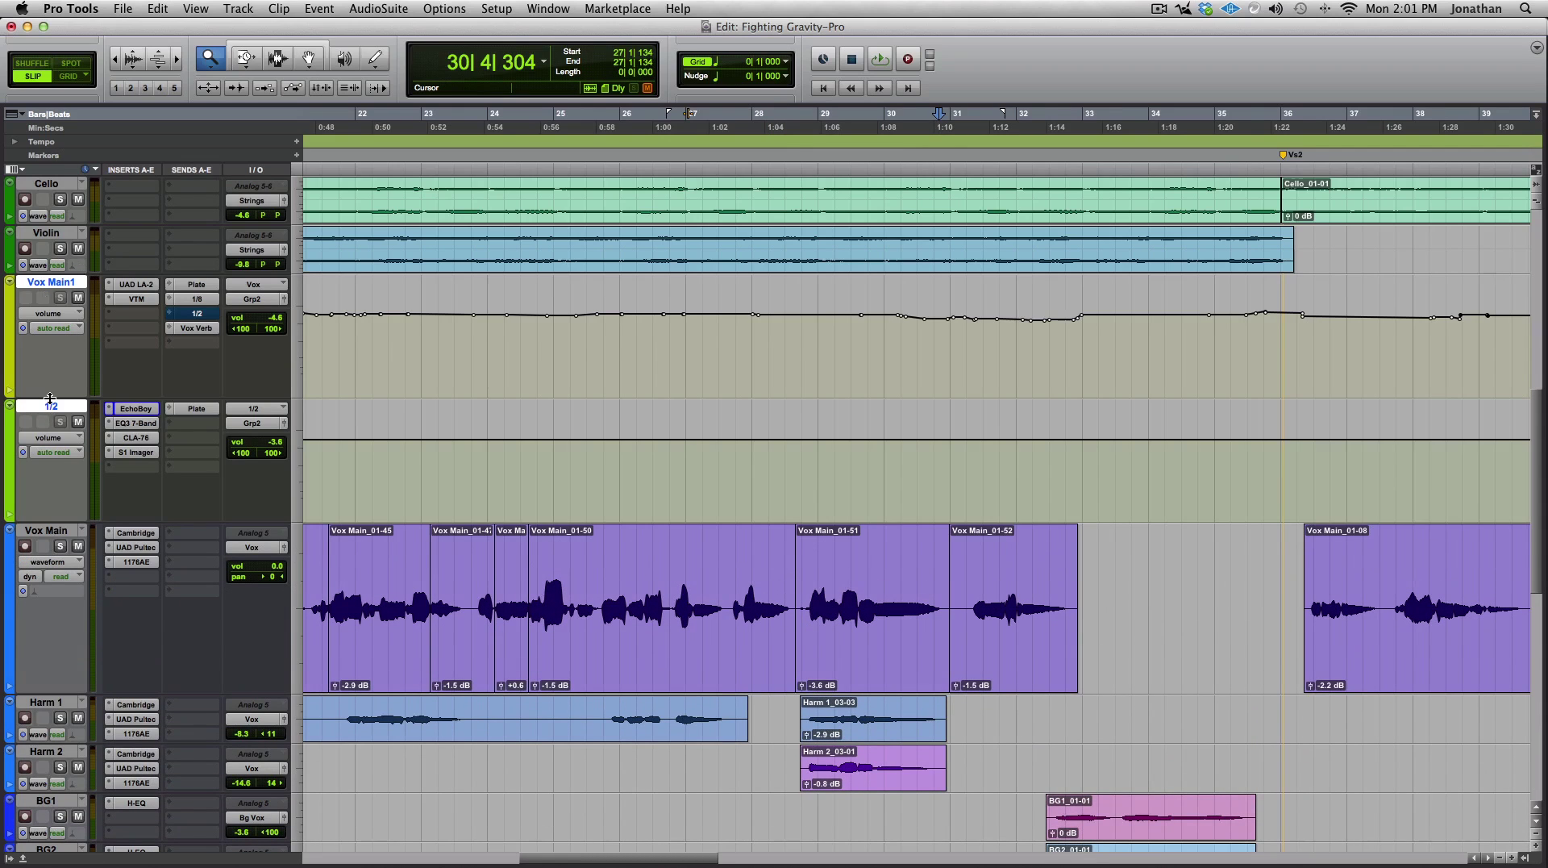
drag(50, 415, 50, 463)
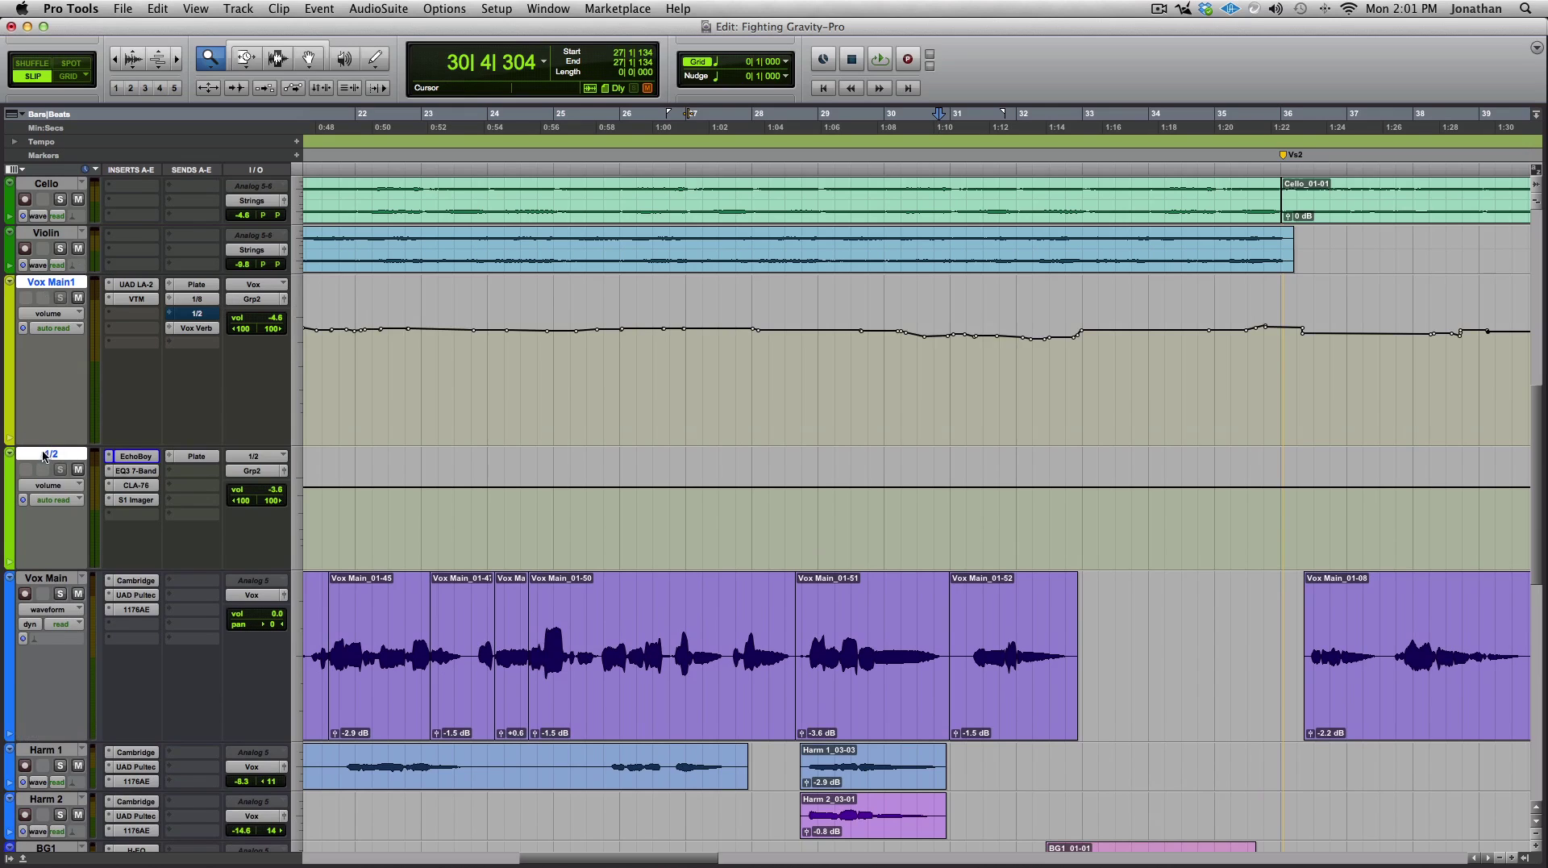
click(49, 313)
mouse_move(68, 395)
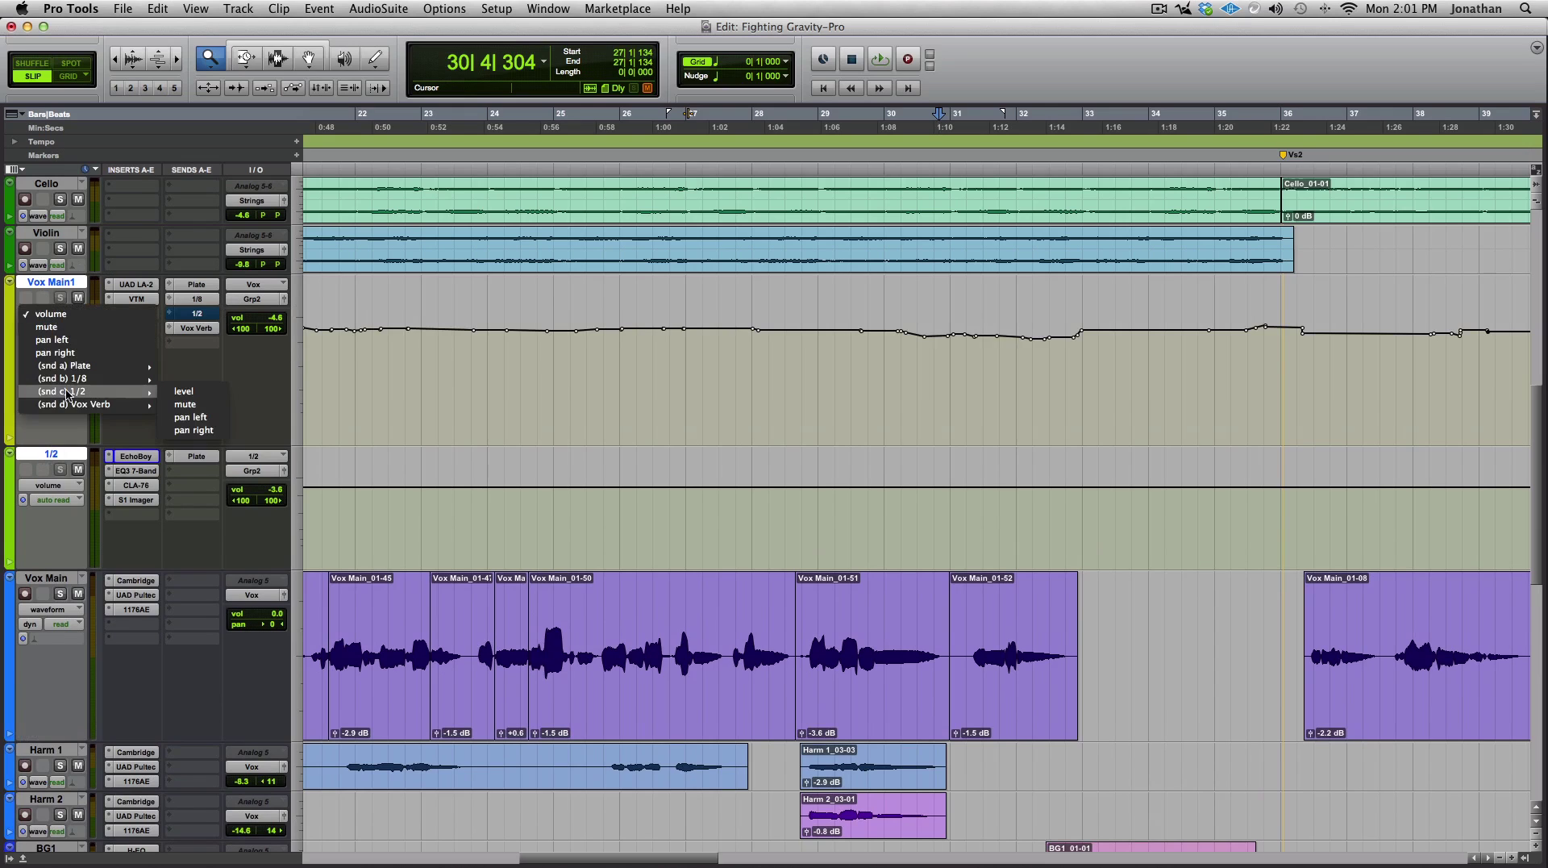
click(180, 406)
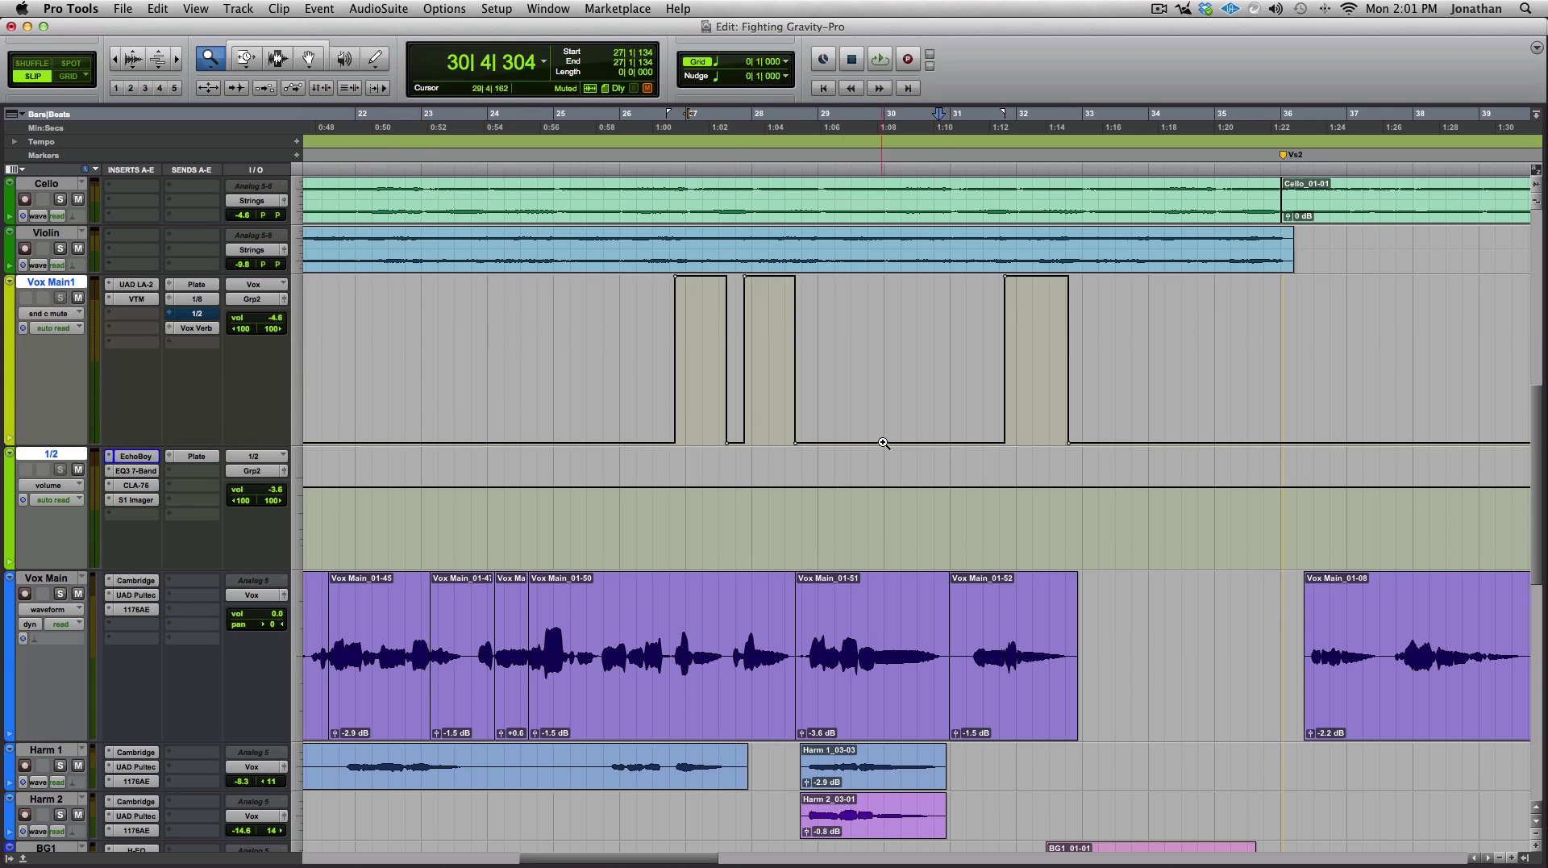
Zoom in on the throw area and play the passage from bar 26.
scroll(753, 467, down, 1)
scroll(753, 467, left, 5)
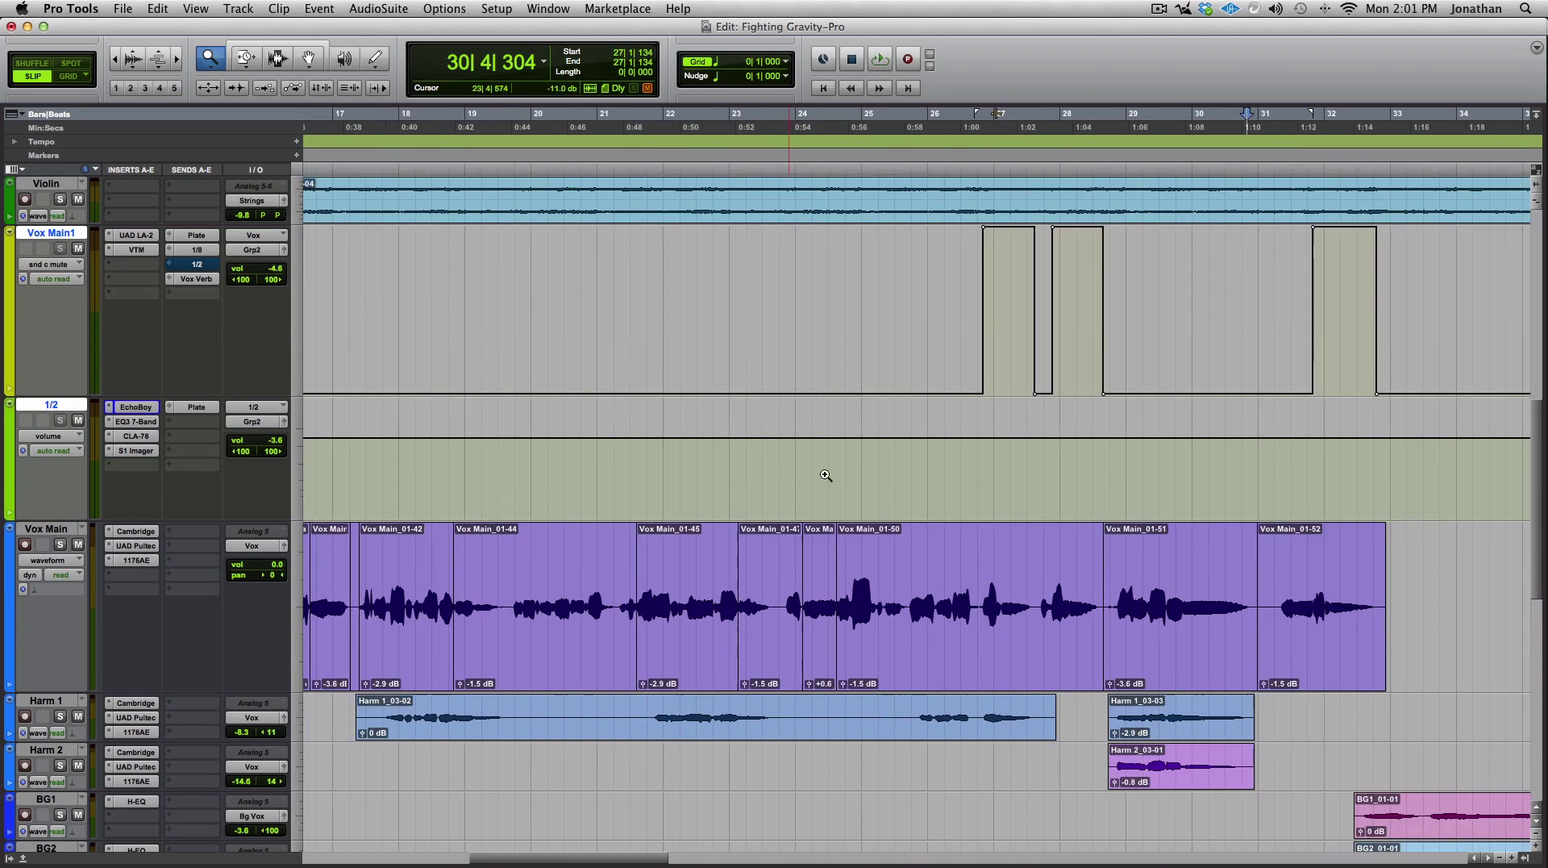
scroll(978, 435, right, 4)
click(784, 419)
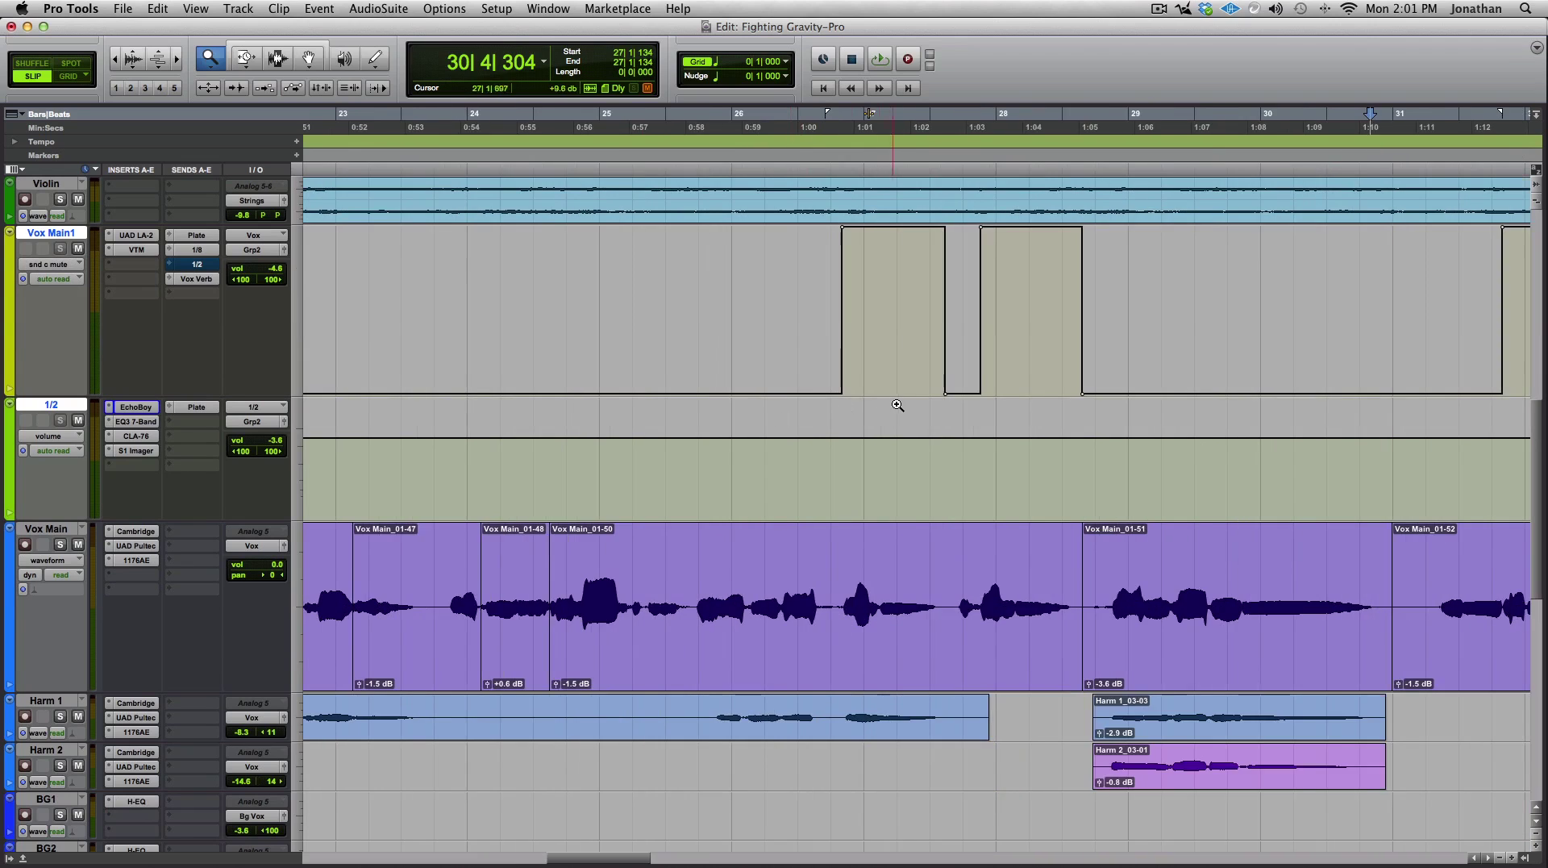
click(895, 407)
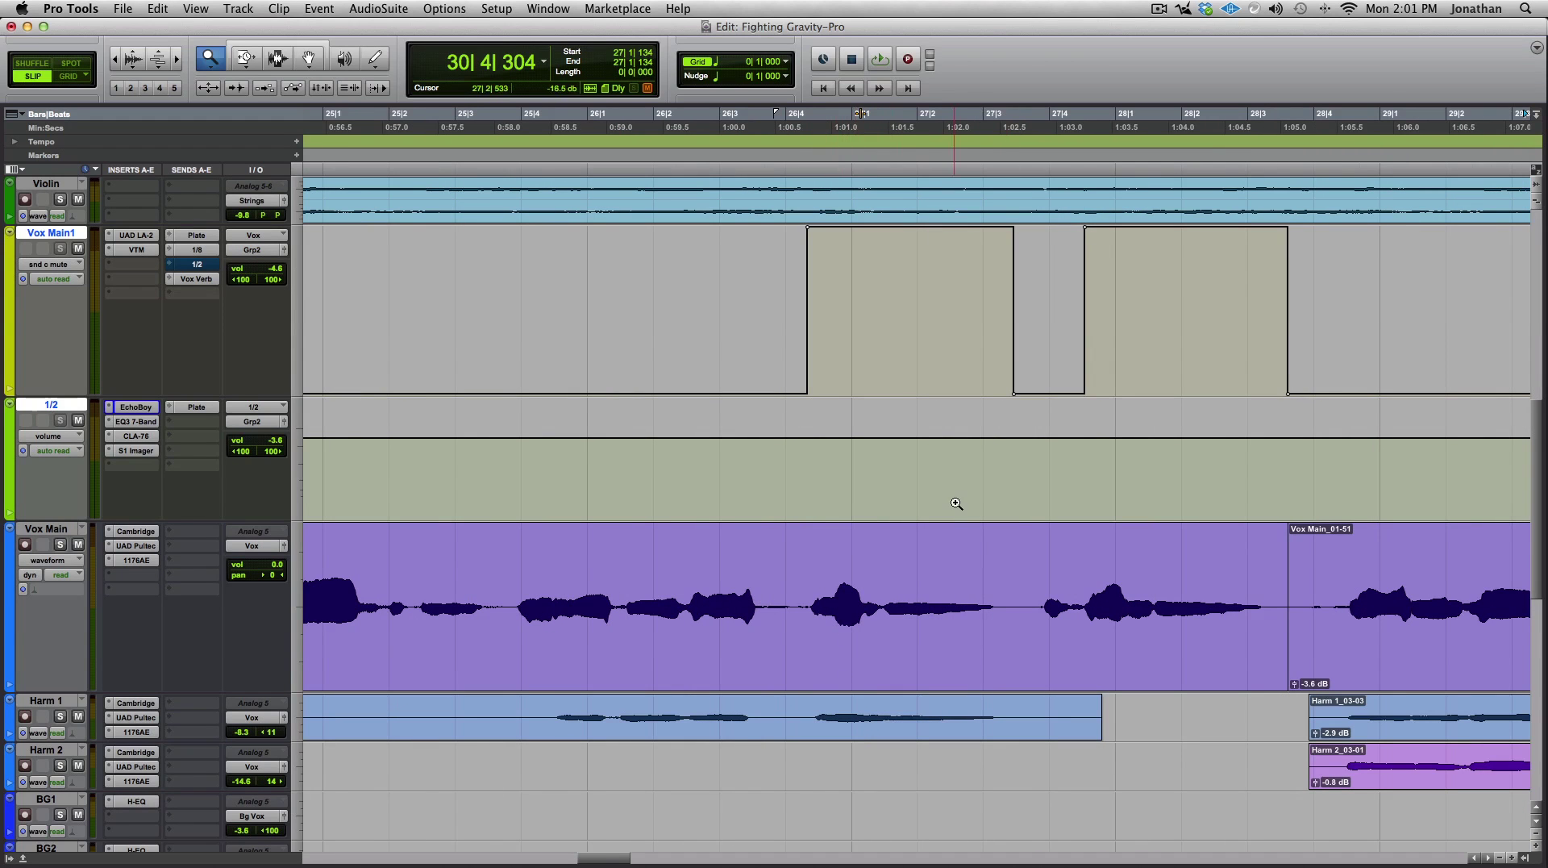
click(645, 129)
key(space)
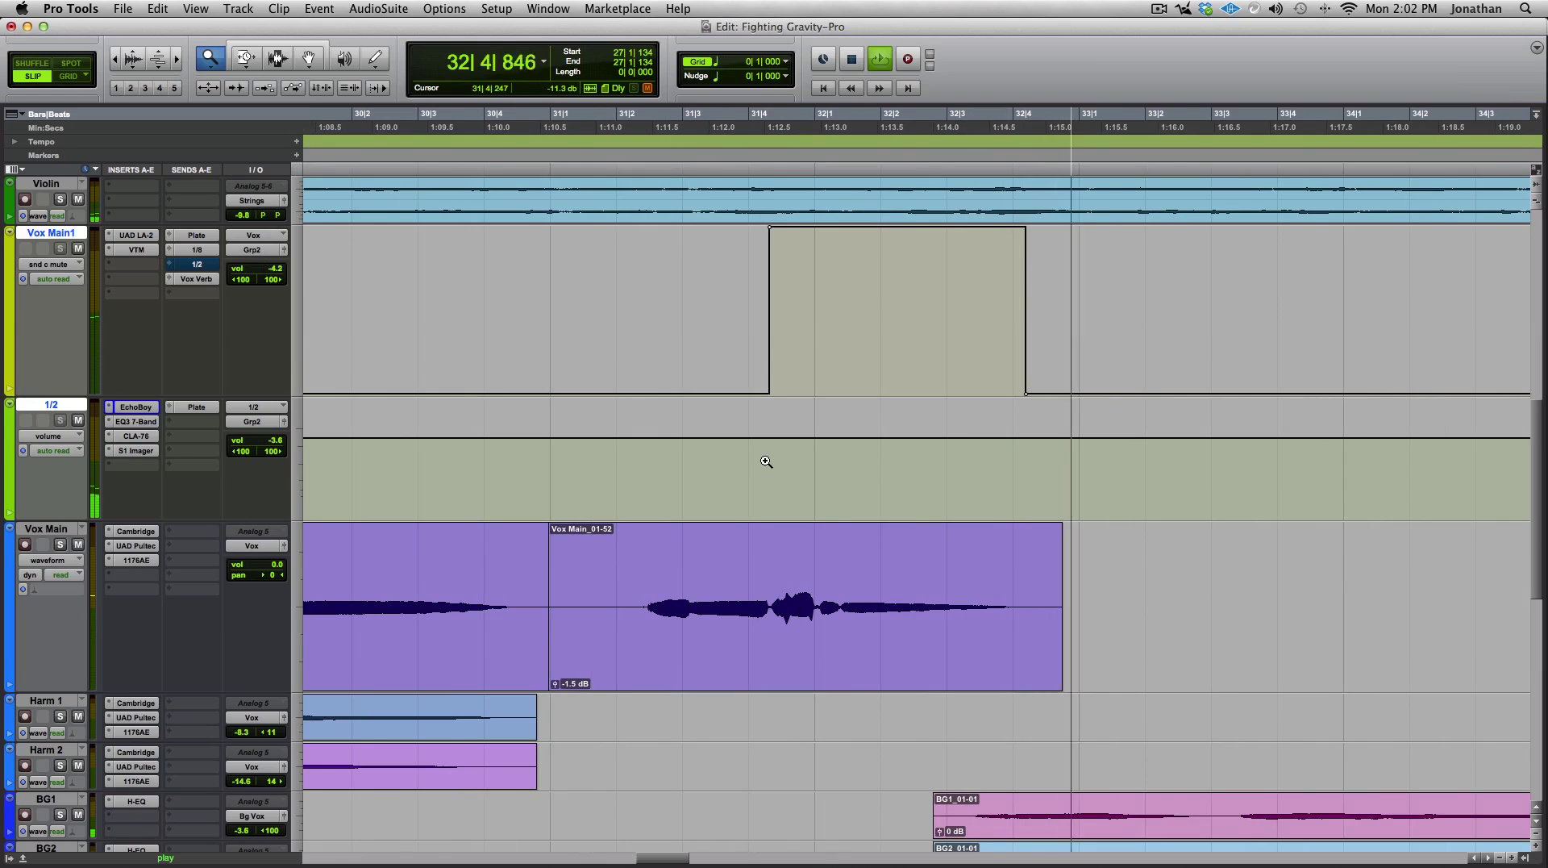
key(space)
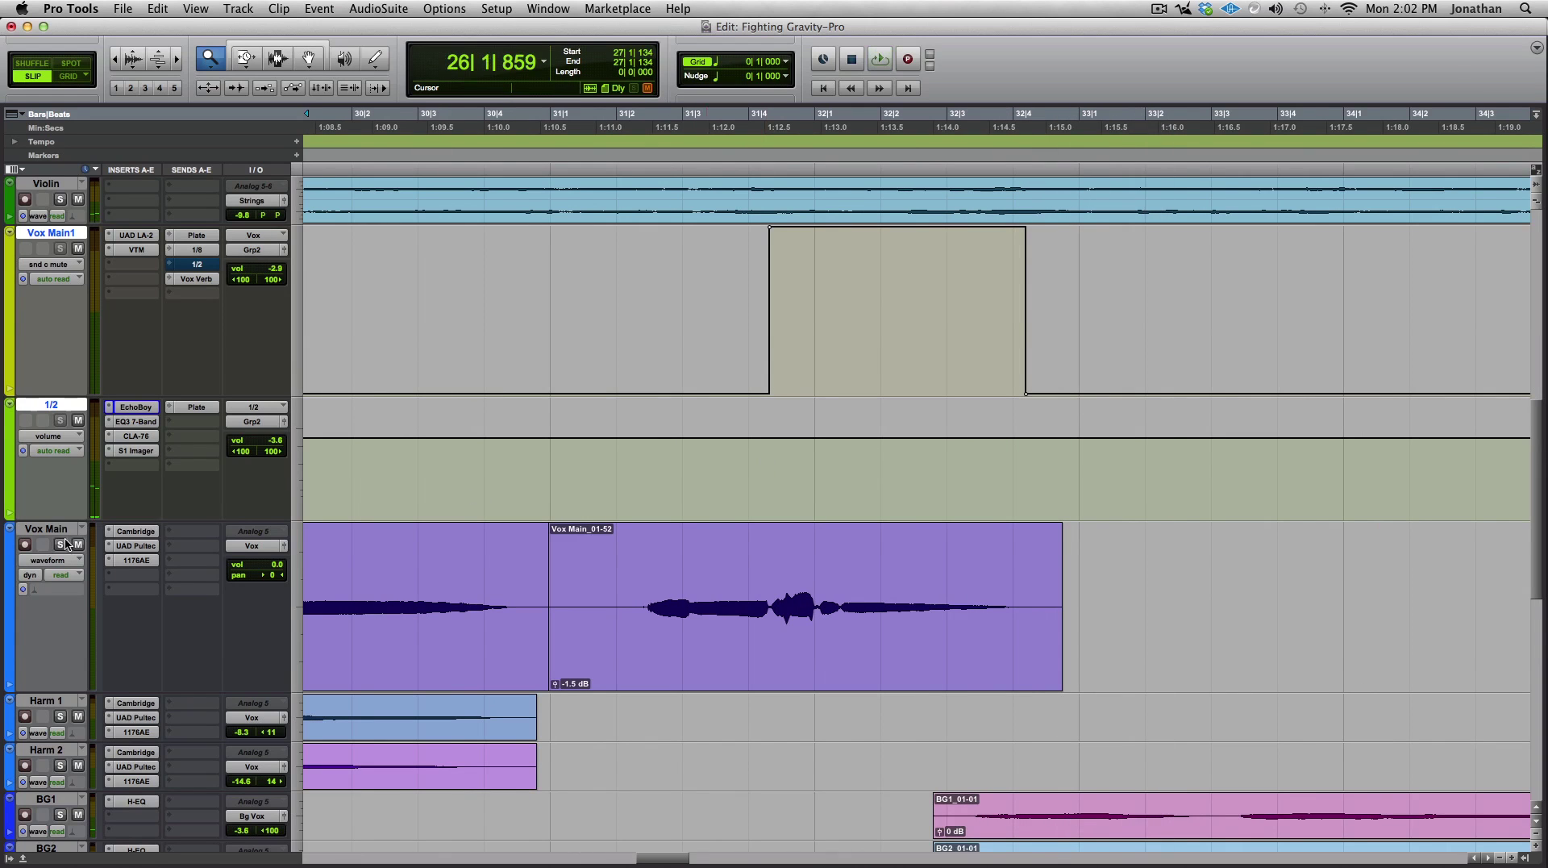
Solo Vox Main, enlarge waveforms, and play from near 25|3|835 to hear the delay throw.
click(60, 544)
scroll(73, 322, up, 3)
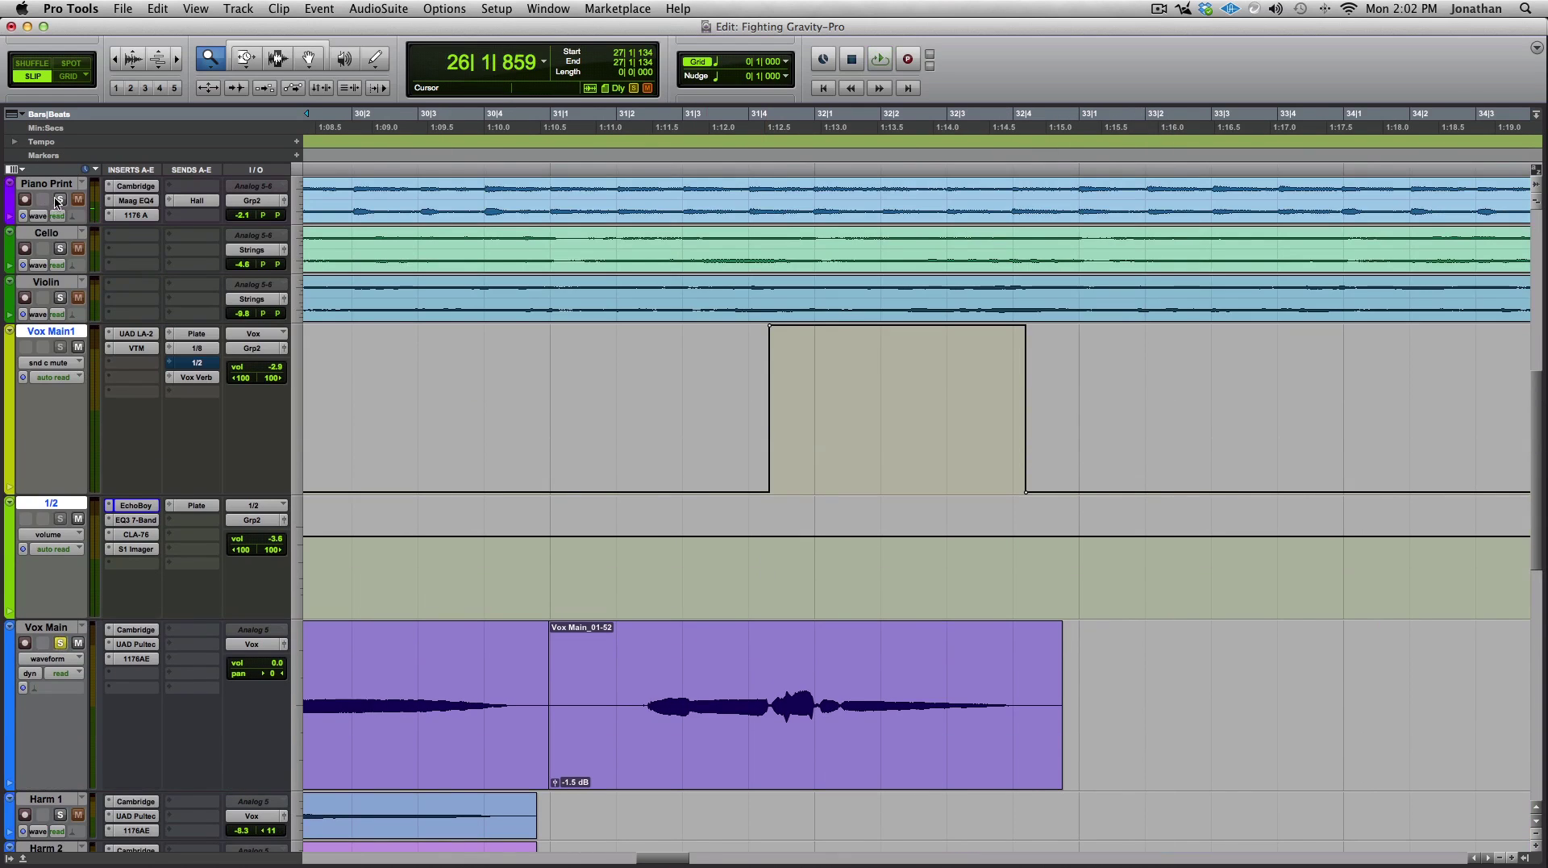
scroll(536, 543, down, 2)
scroll(536, 543, left, 4)
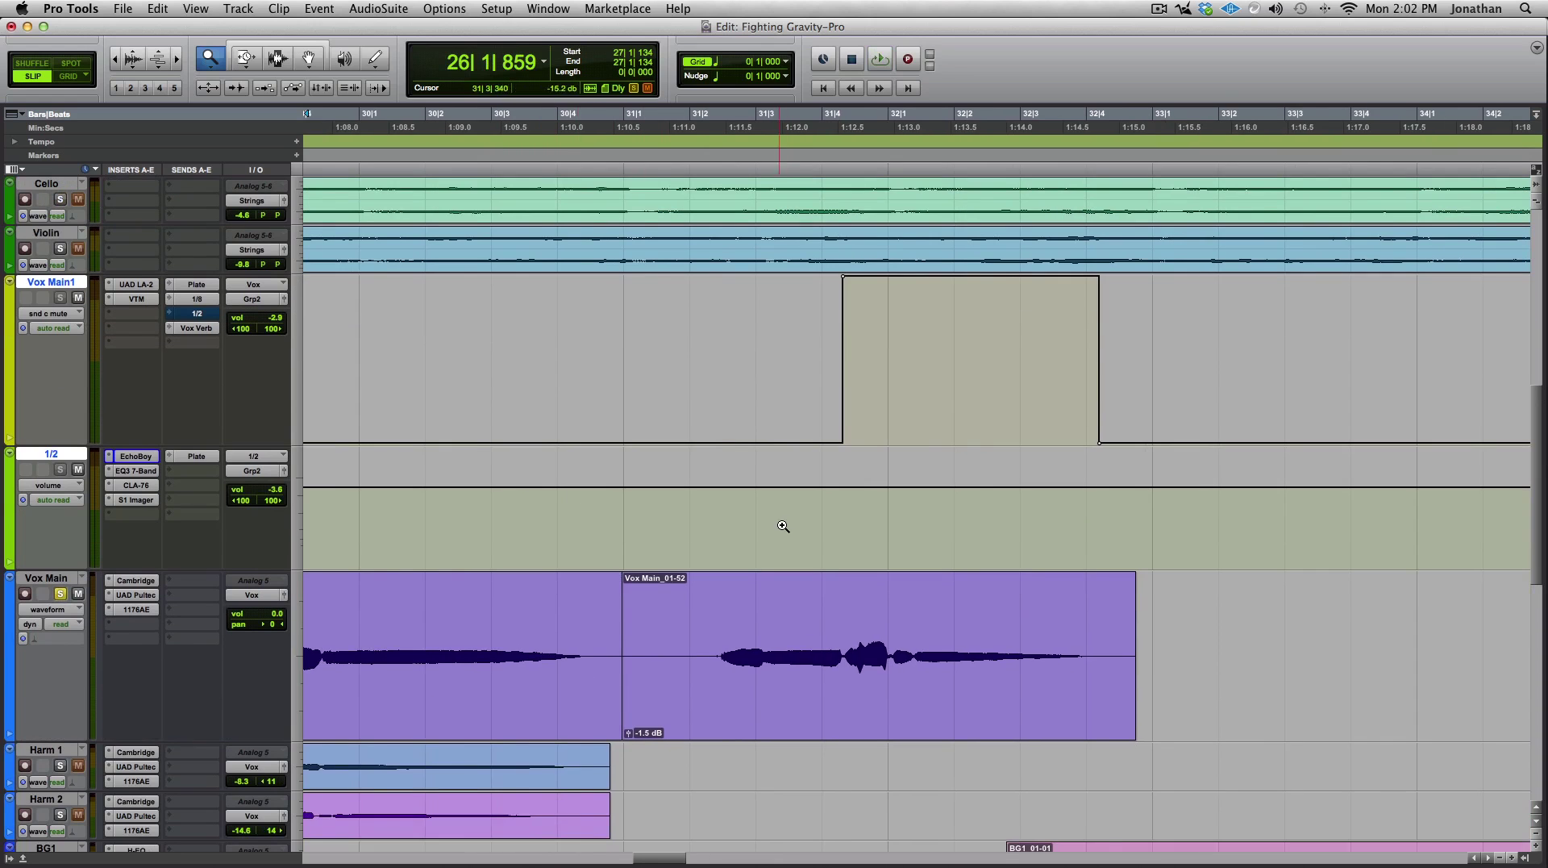
key(super+alt+bracketright)
scroll(787, 525, left, 5)
scroll(875, 428, left, 10)
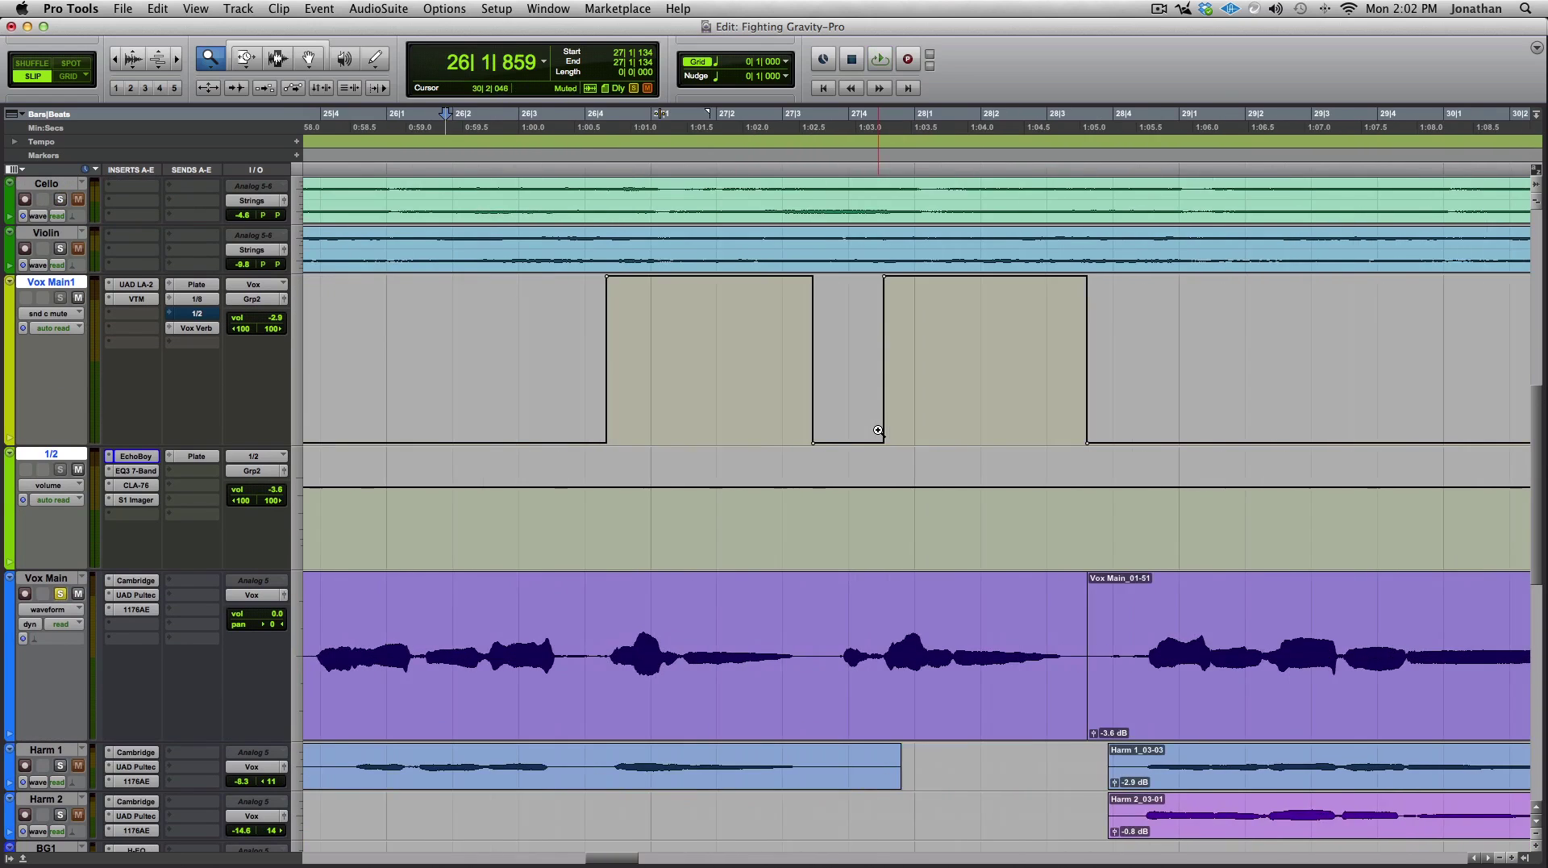
click(528, 127)
key(space)
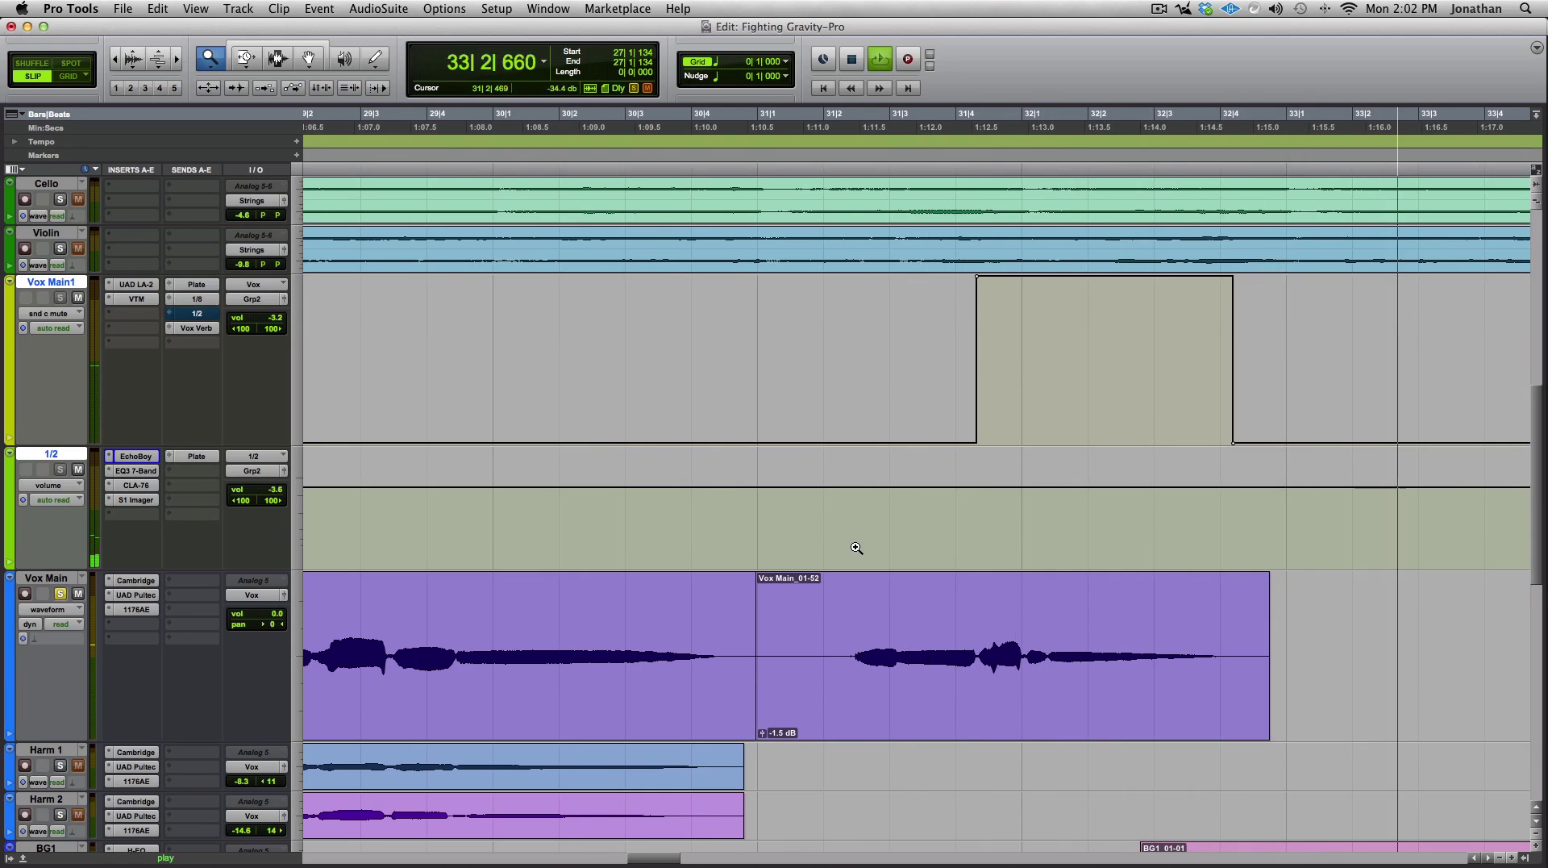
key(space)
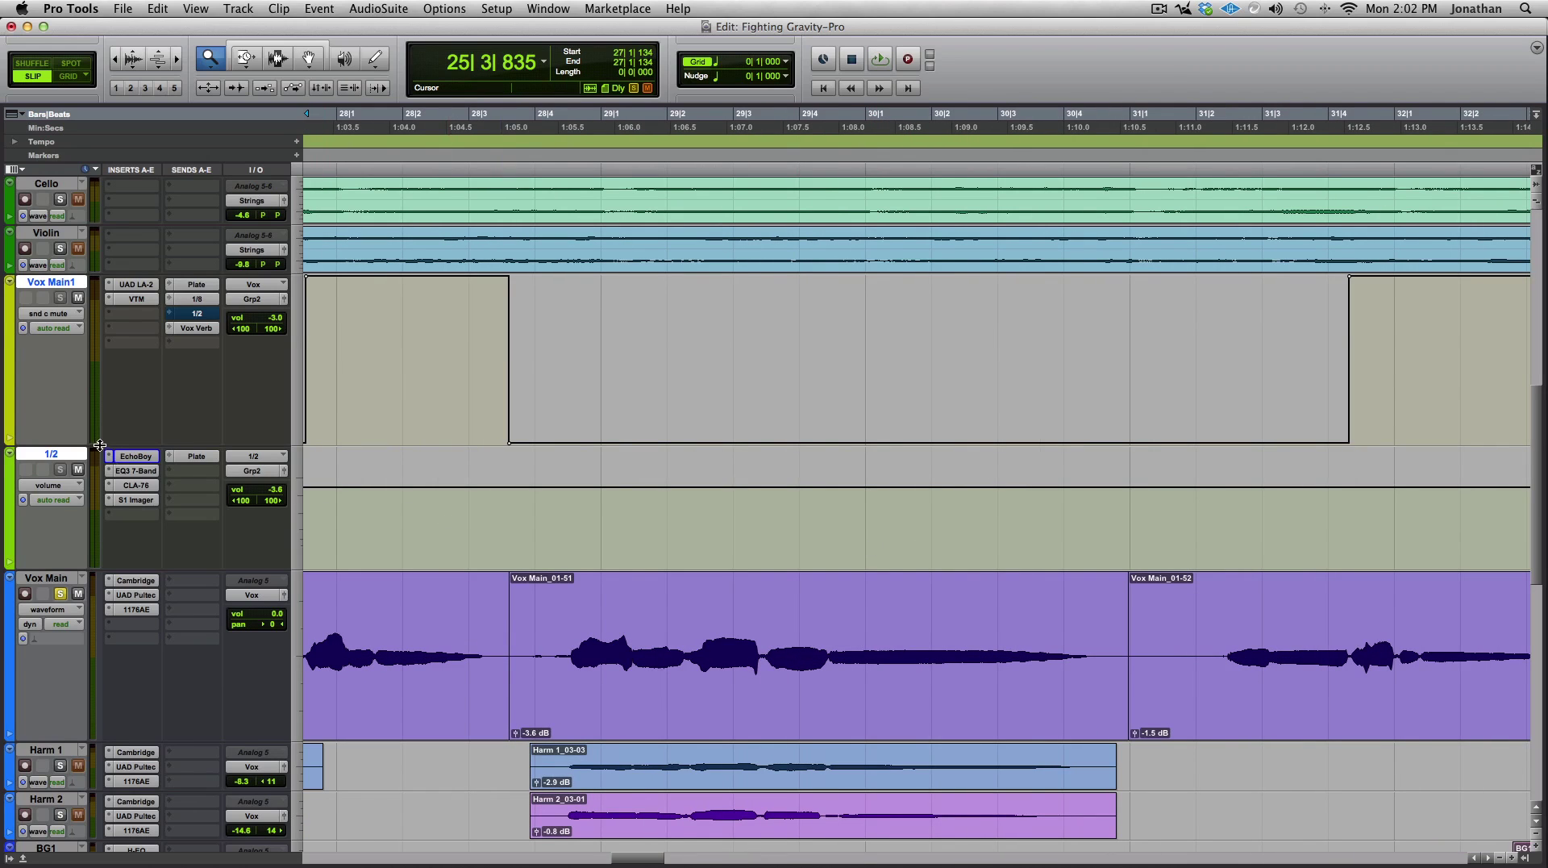
Switch Vox Main1's lane to (snd c) 1/2 level automation, resize it, and zoom out three times.
drag(100, 443, 107, 355)
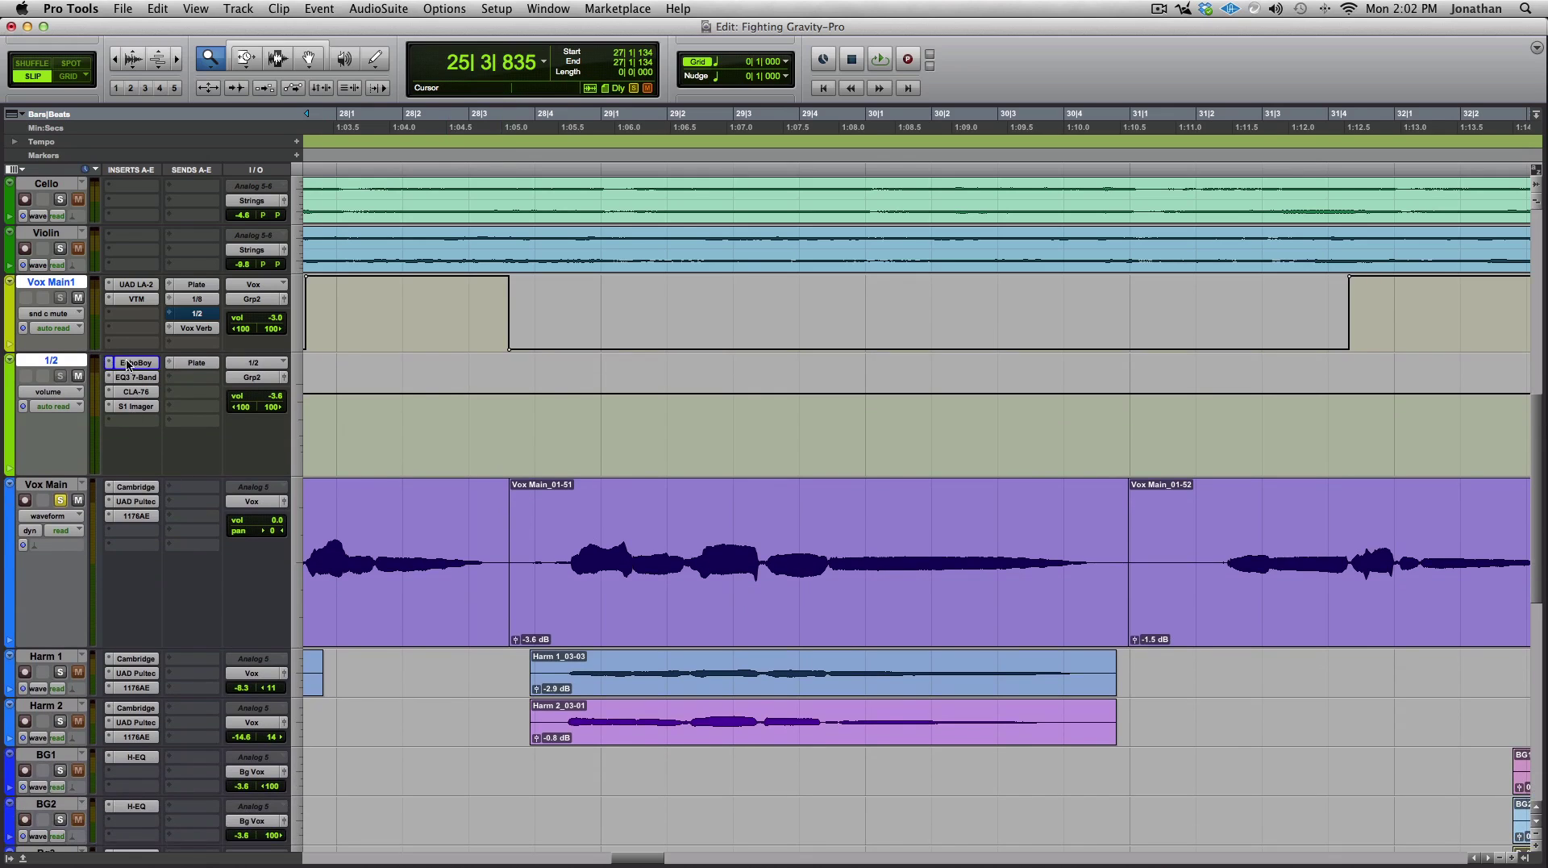
click(48, 315)
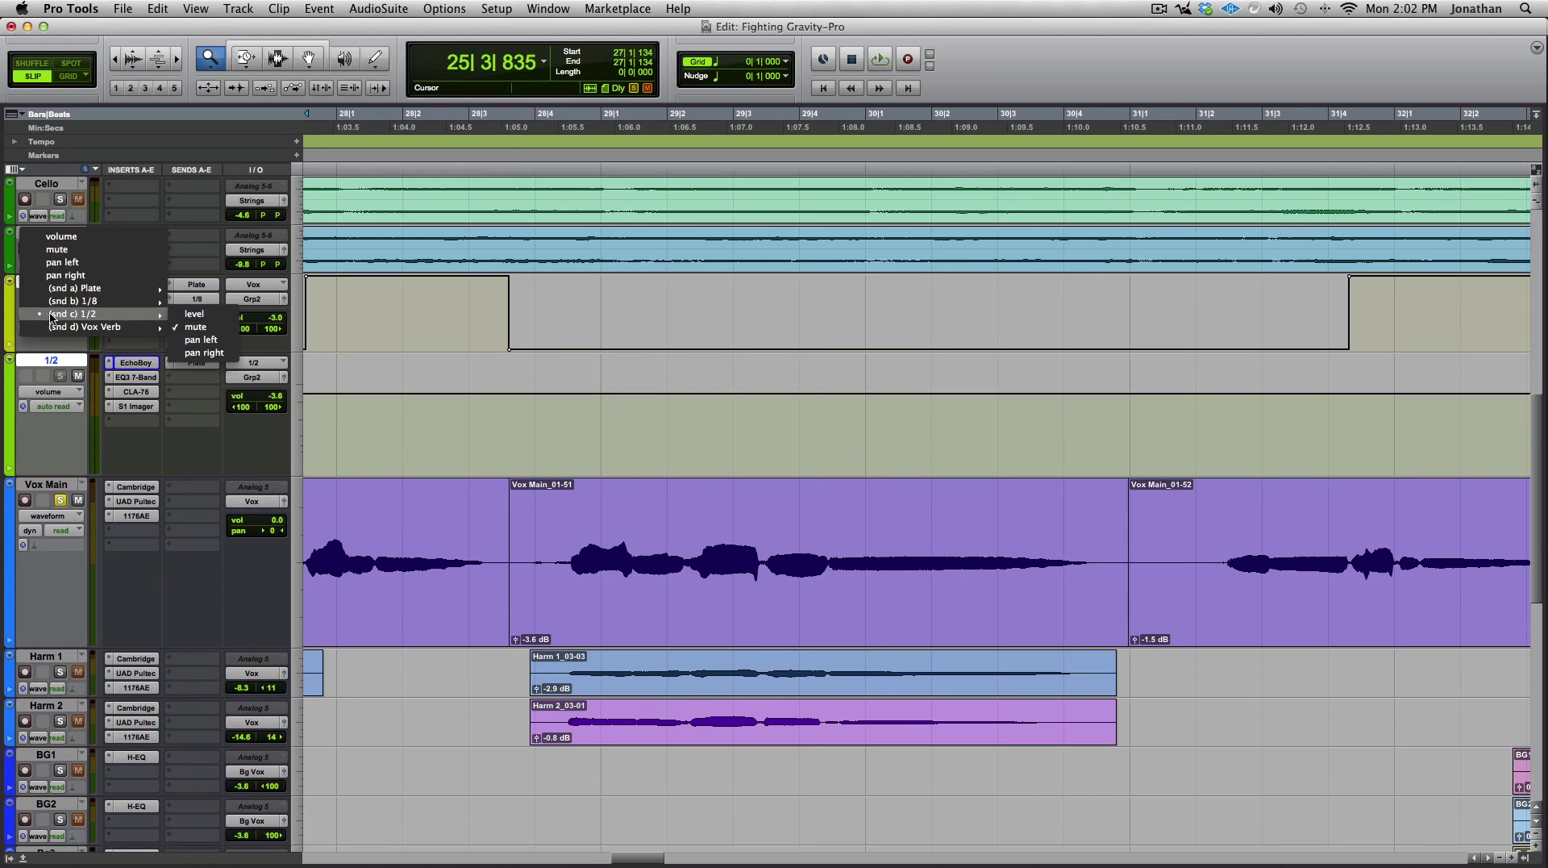
click(185, 315)
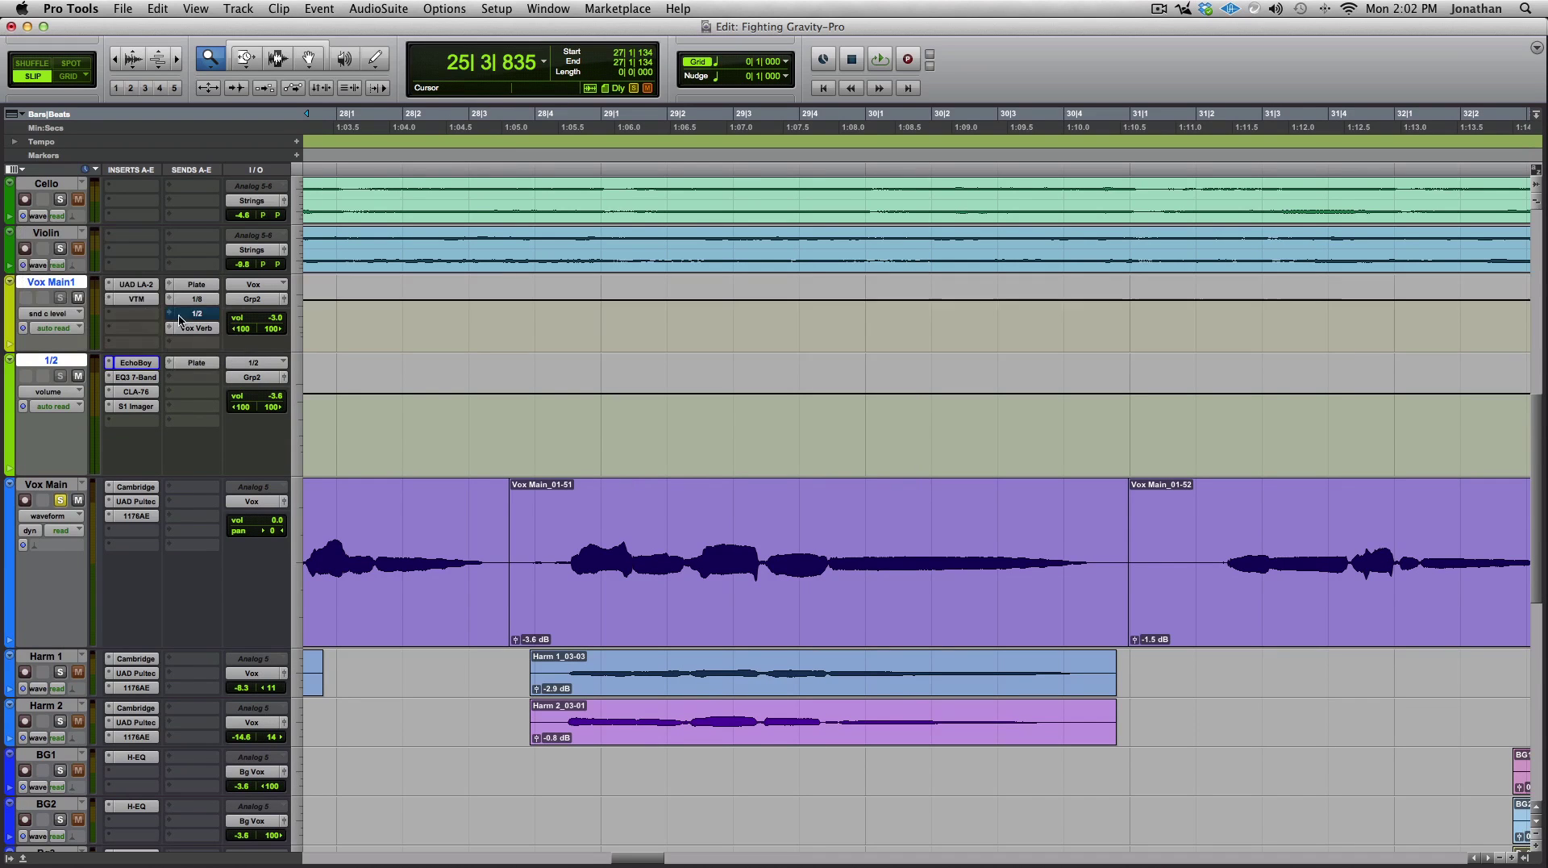
drag(179, 353, 177, 482)
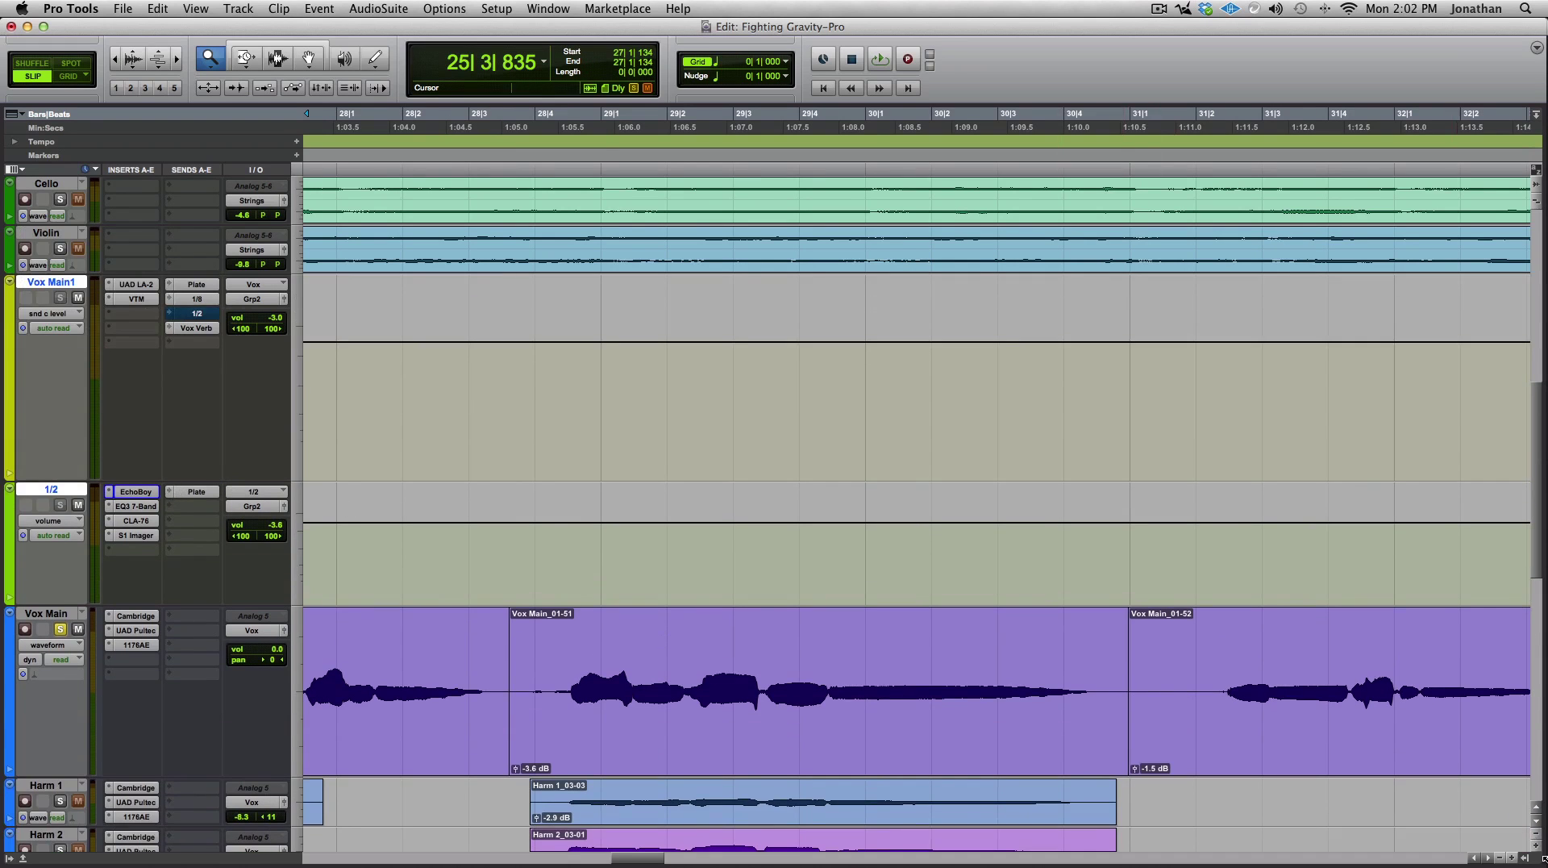
click(1503, 858)
click(1503, 859)
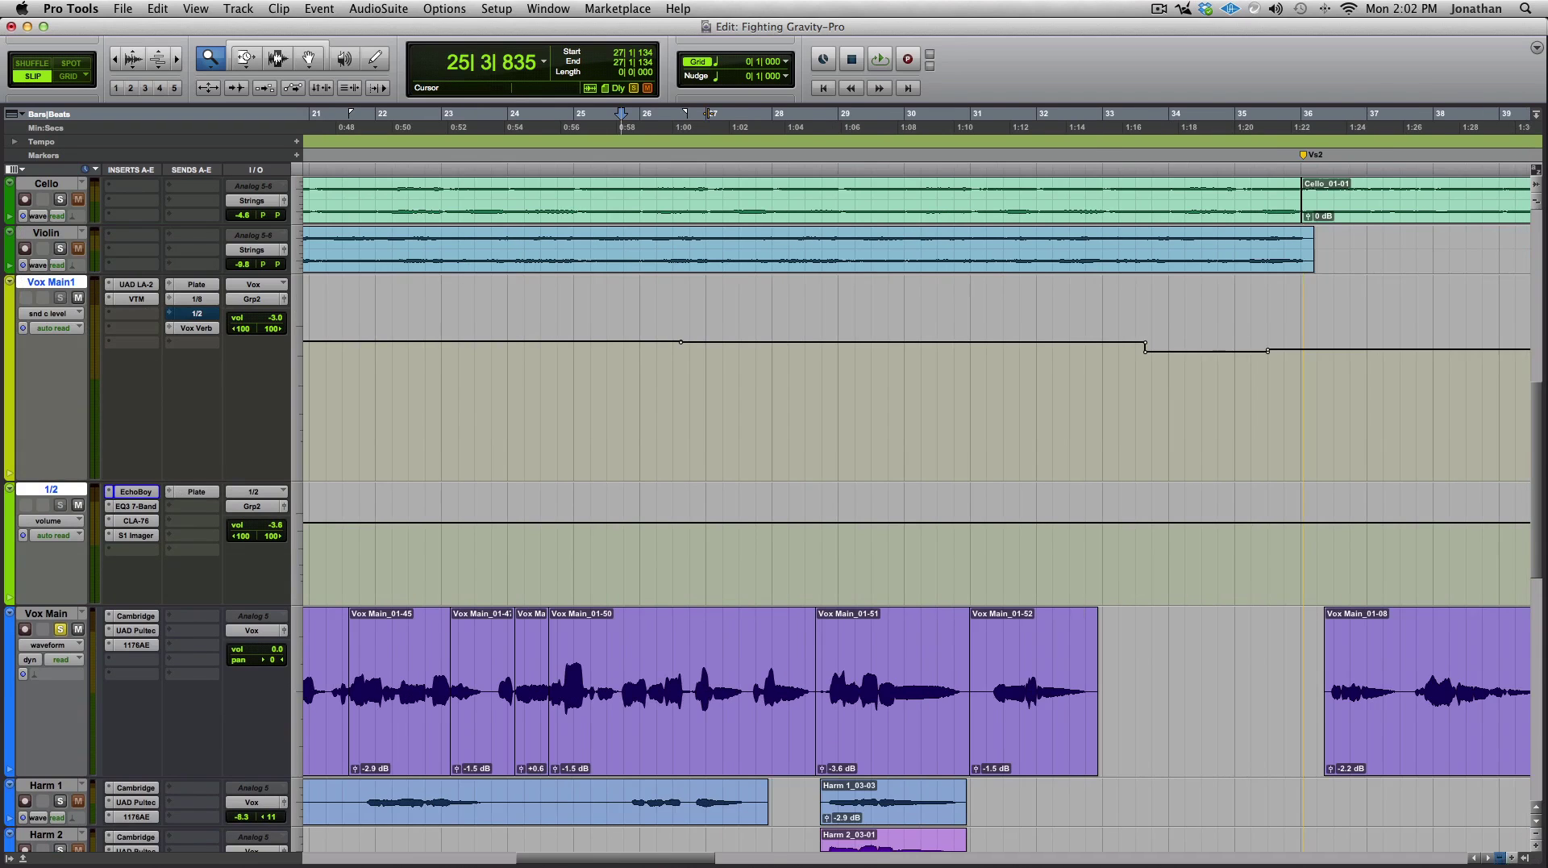
click(1502, 858)
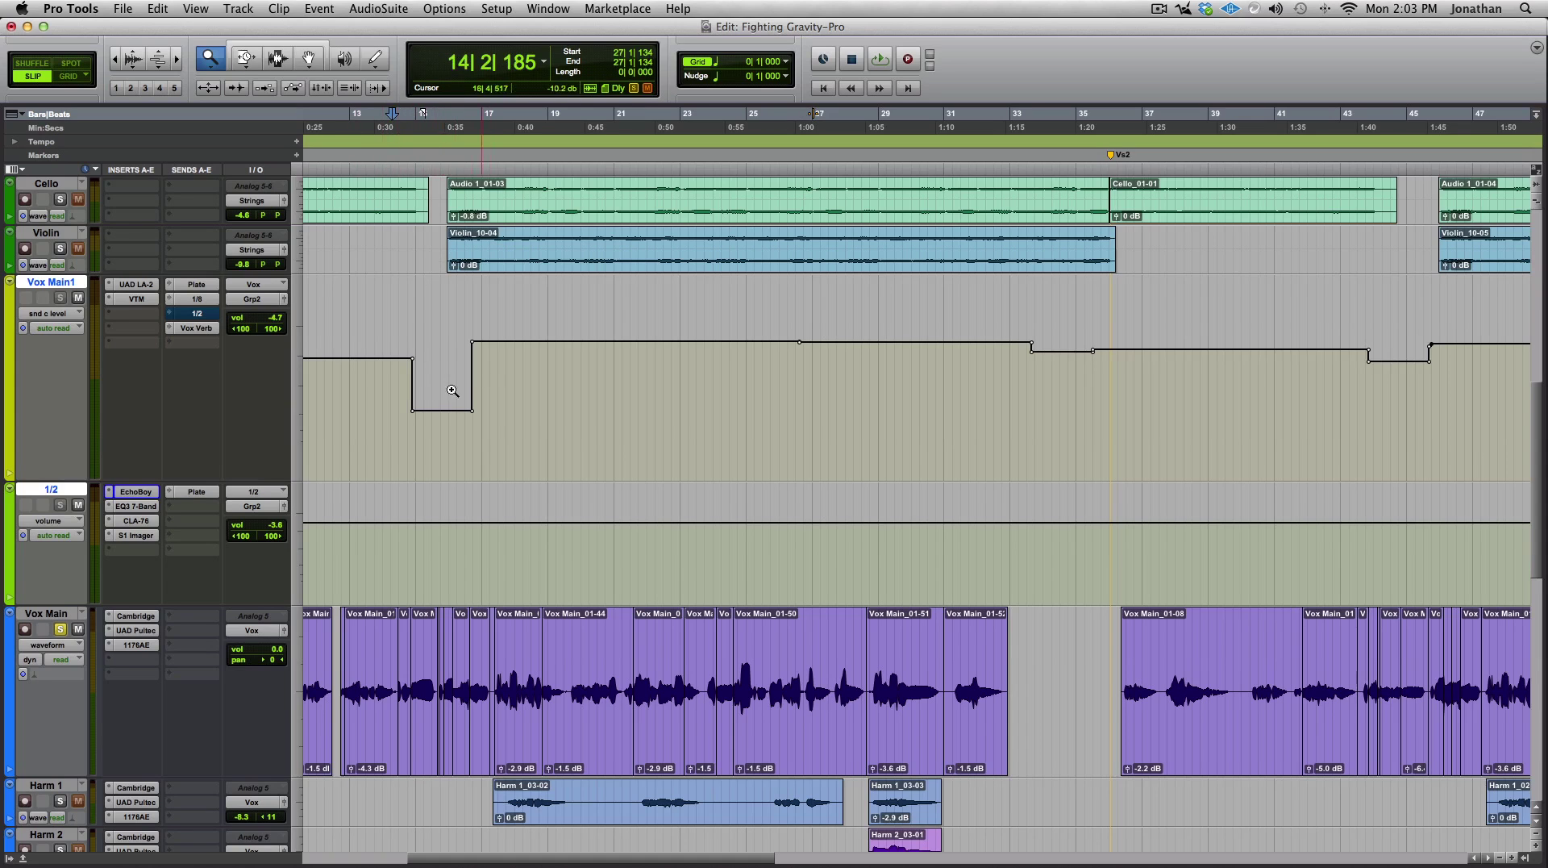
Play from bar 14, shorten Vox Main1, 1/2 and Vox Main, unsolo Vox Main, playhead to 13|3|254.
key(space)
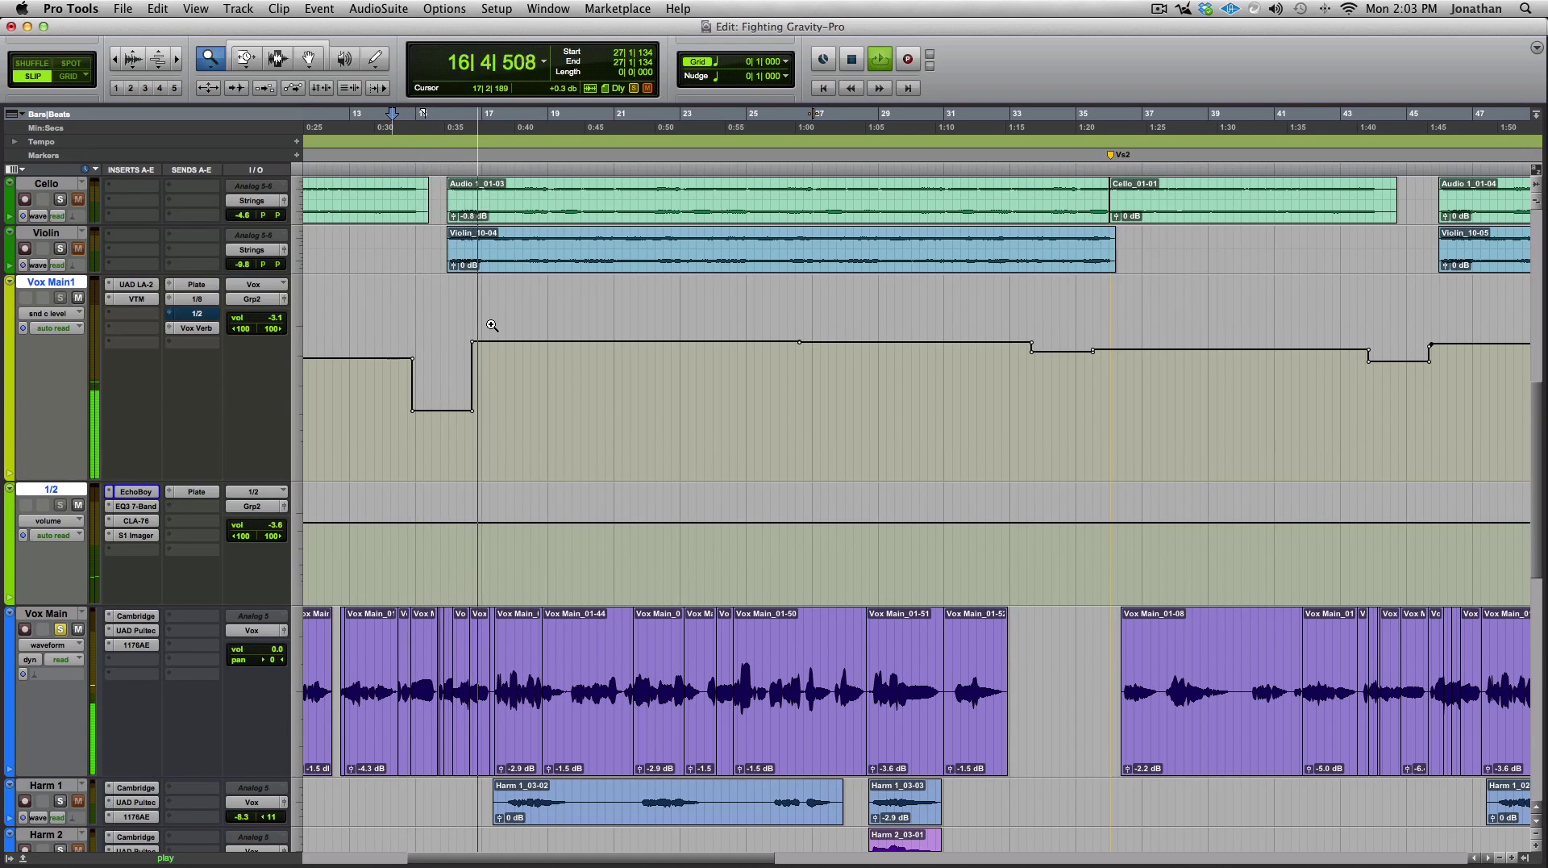
key(space)
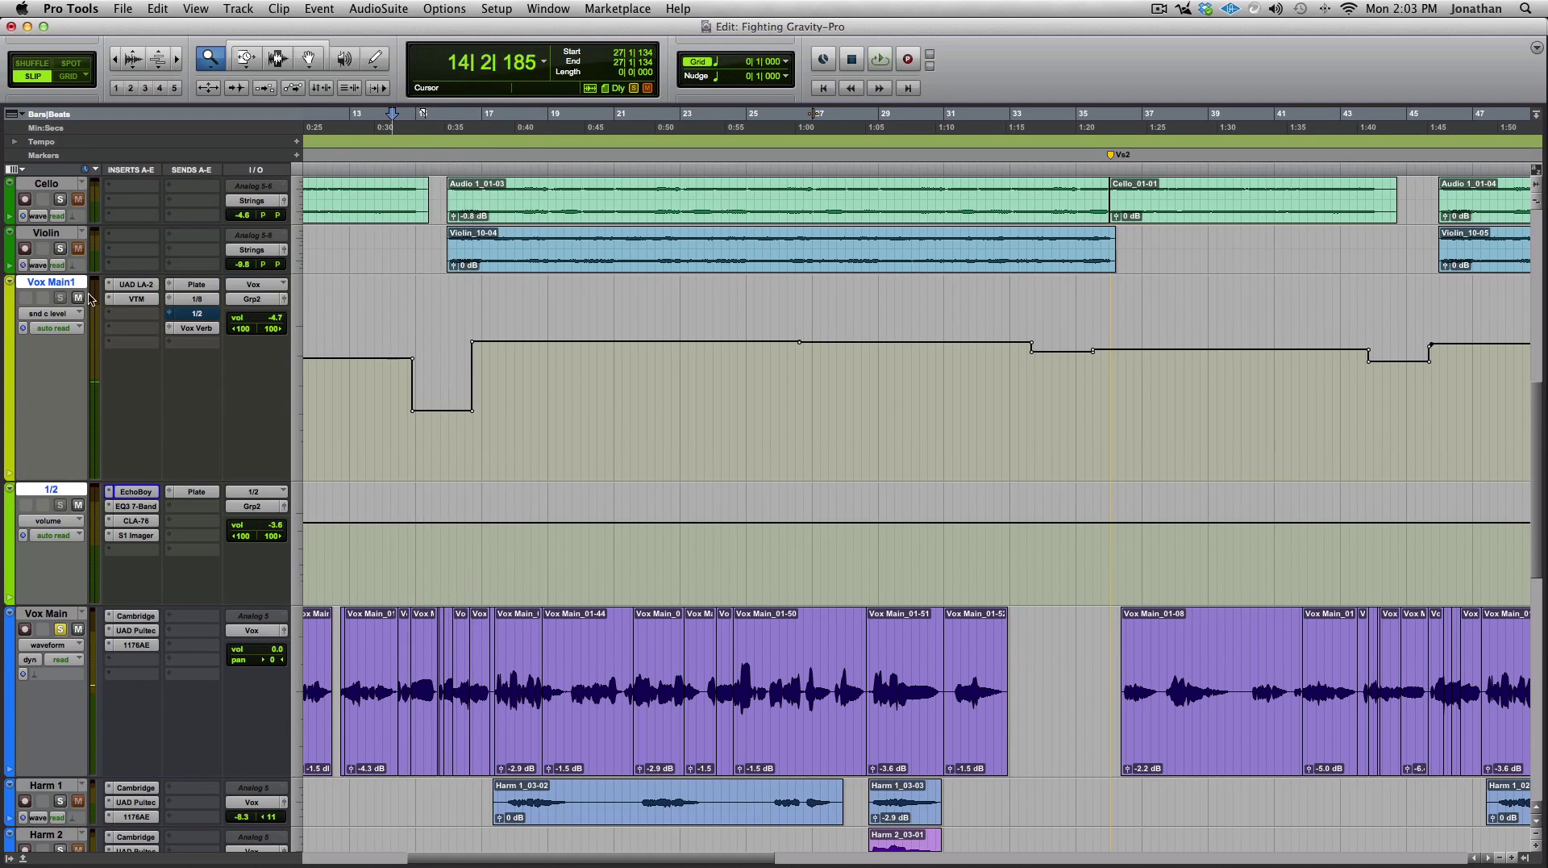
drag(63, 479, 82, 340)
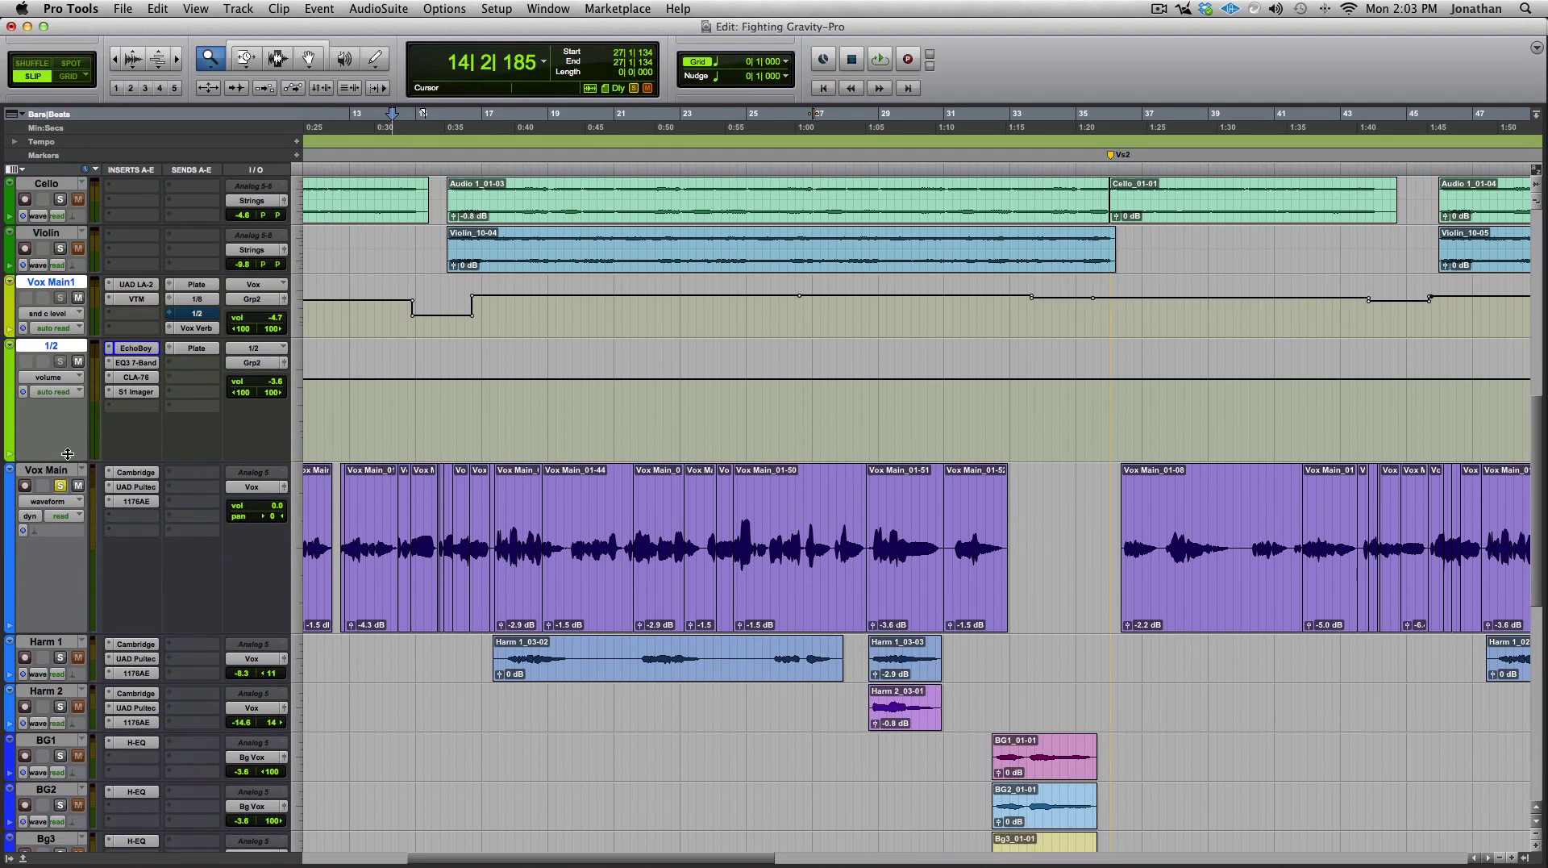
drag(67, 462, 71, 403)
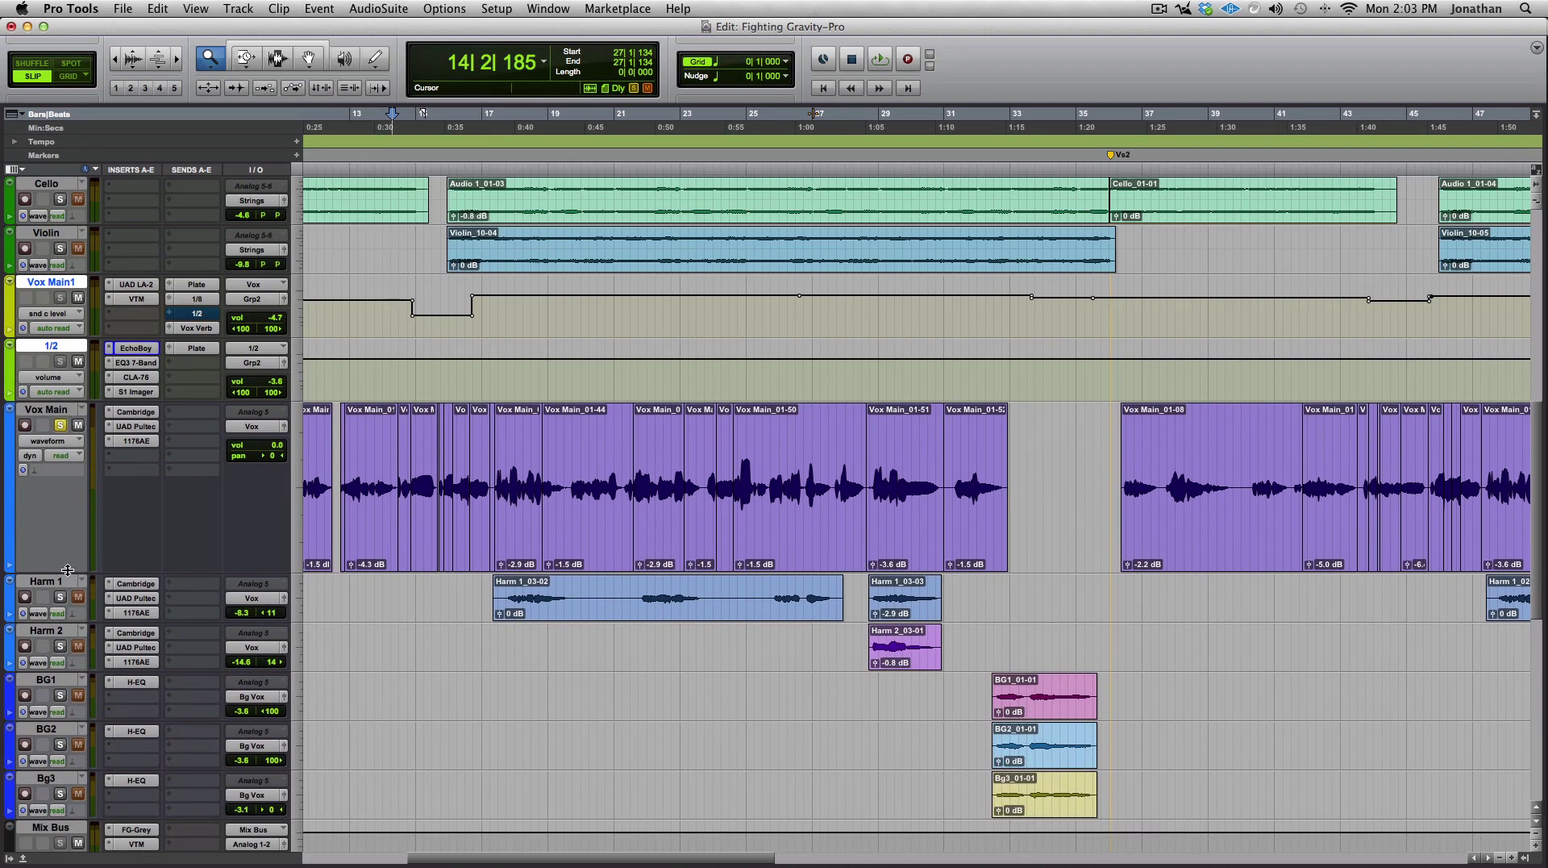
drag(69, 568, 70, 481)
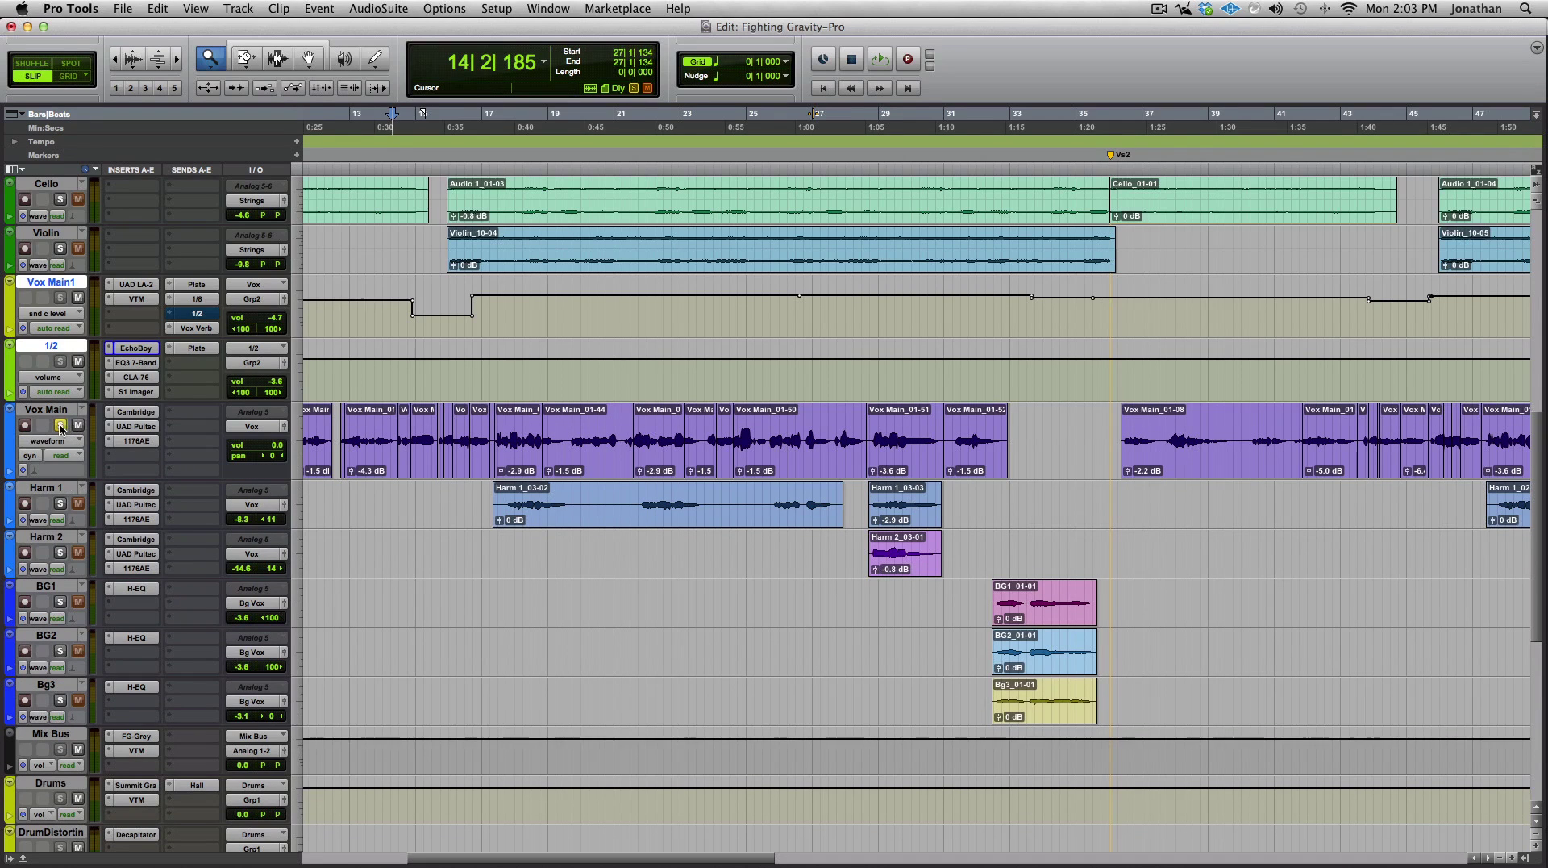
click(62, 425)
drag(390, 123, 371, 119)
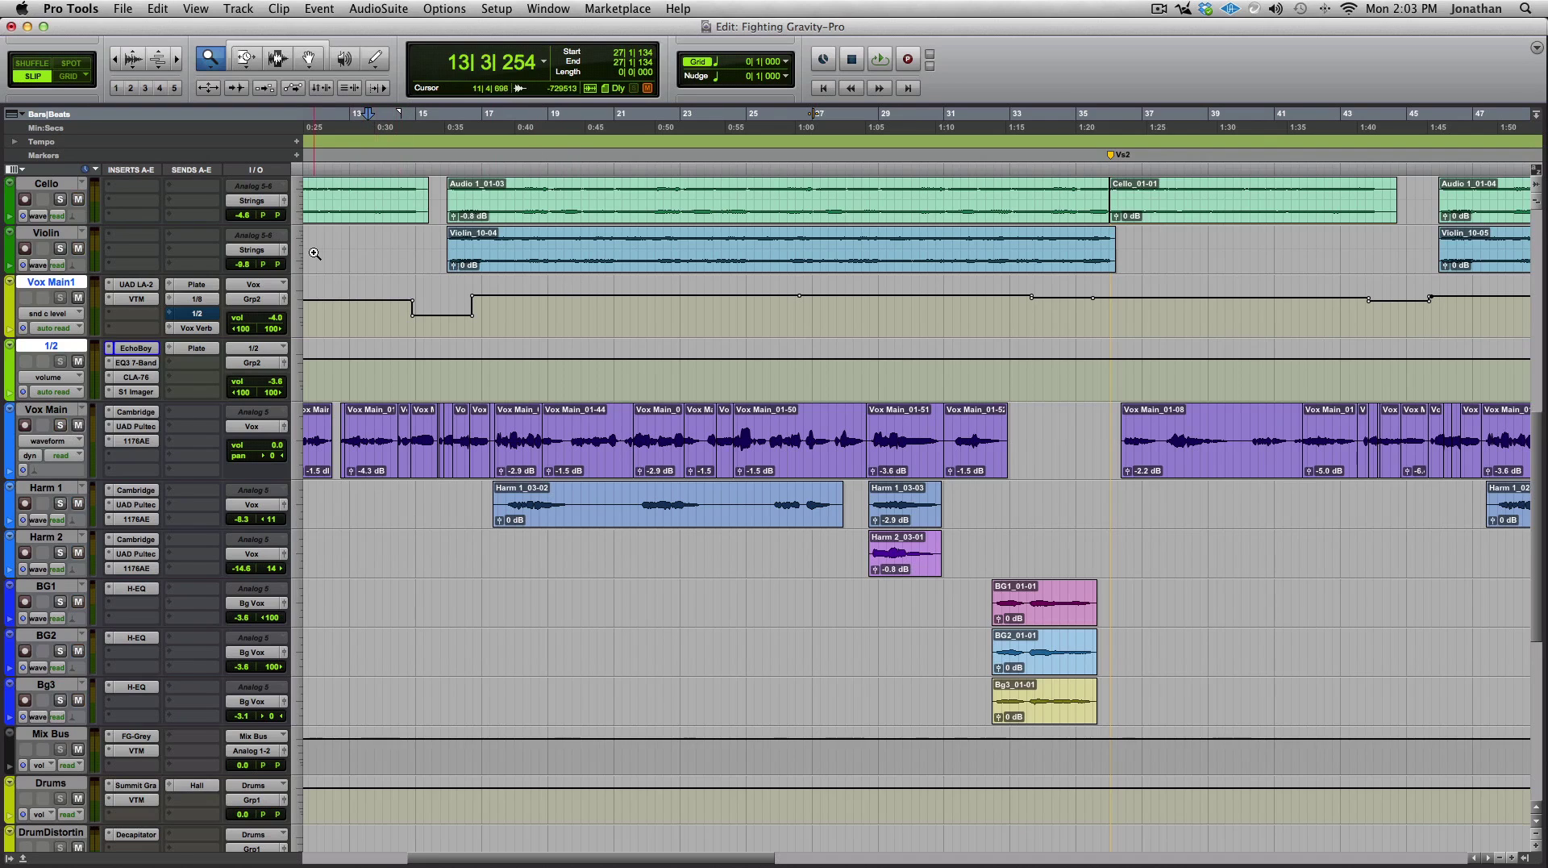
key(space)
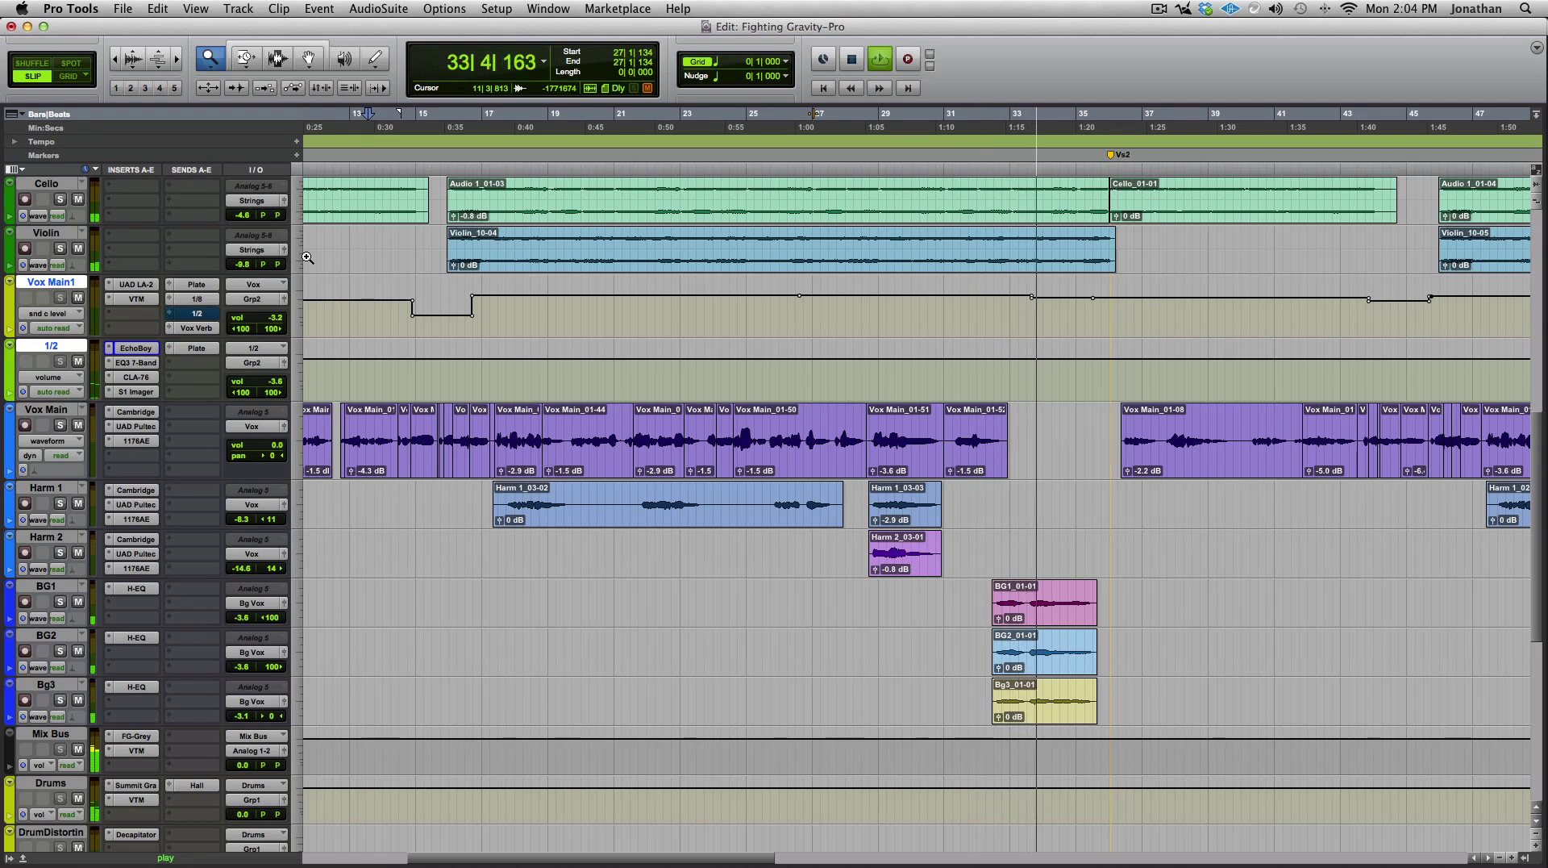
key(space)
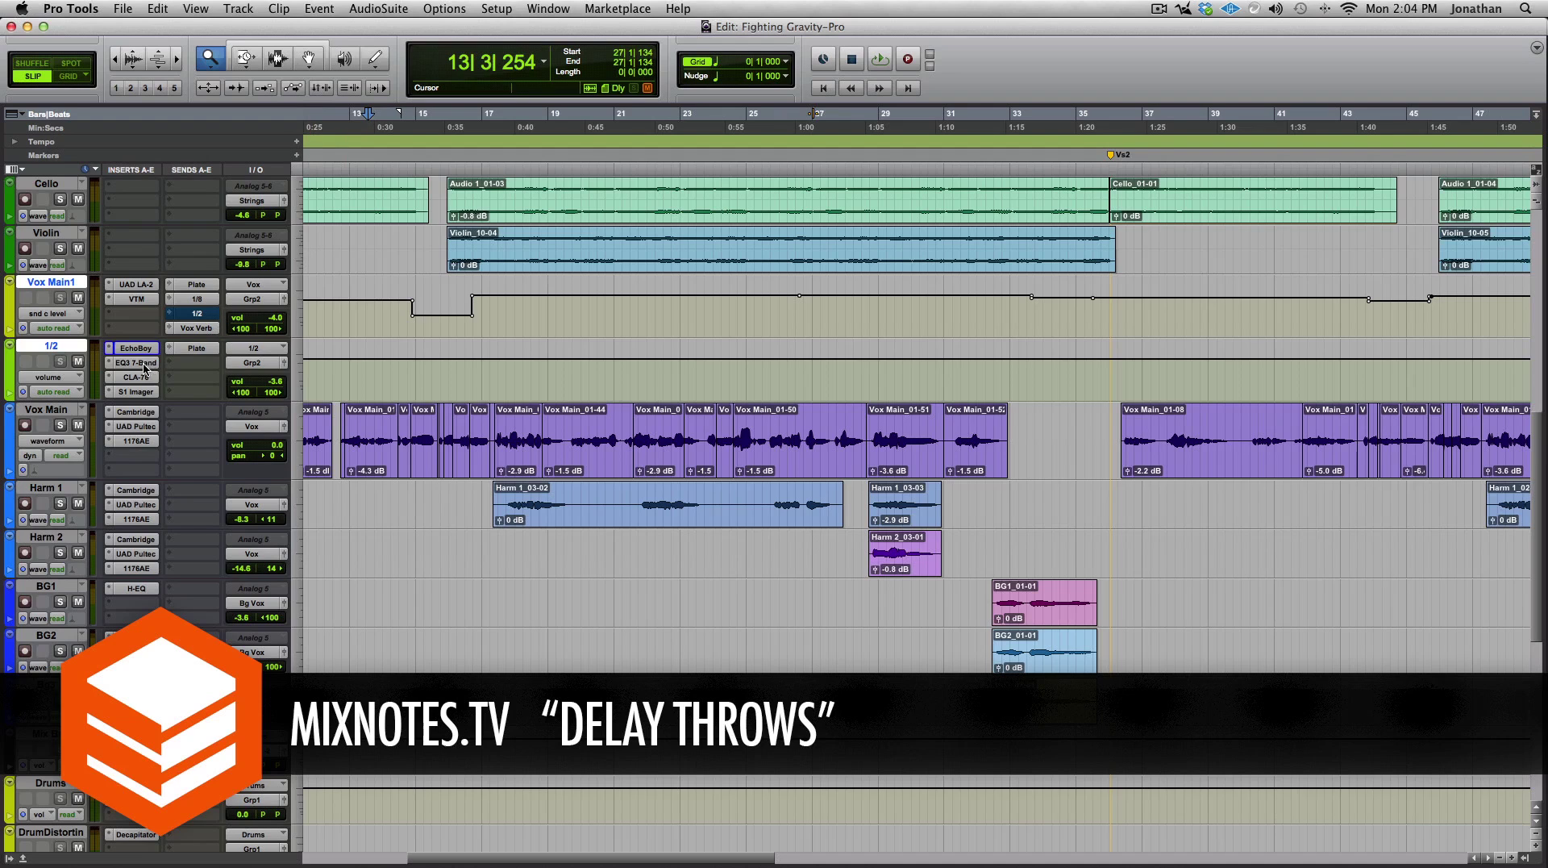
Enlarge the 1/2 aux track with Ctrl+Down, then trim its height back slightly.
key(ctrl+Down)
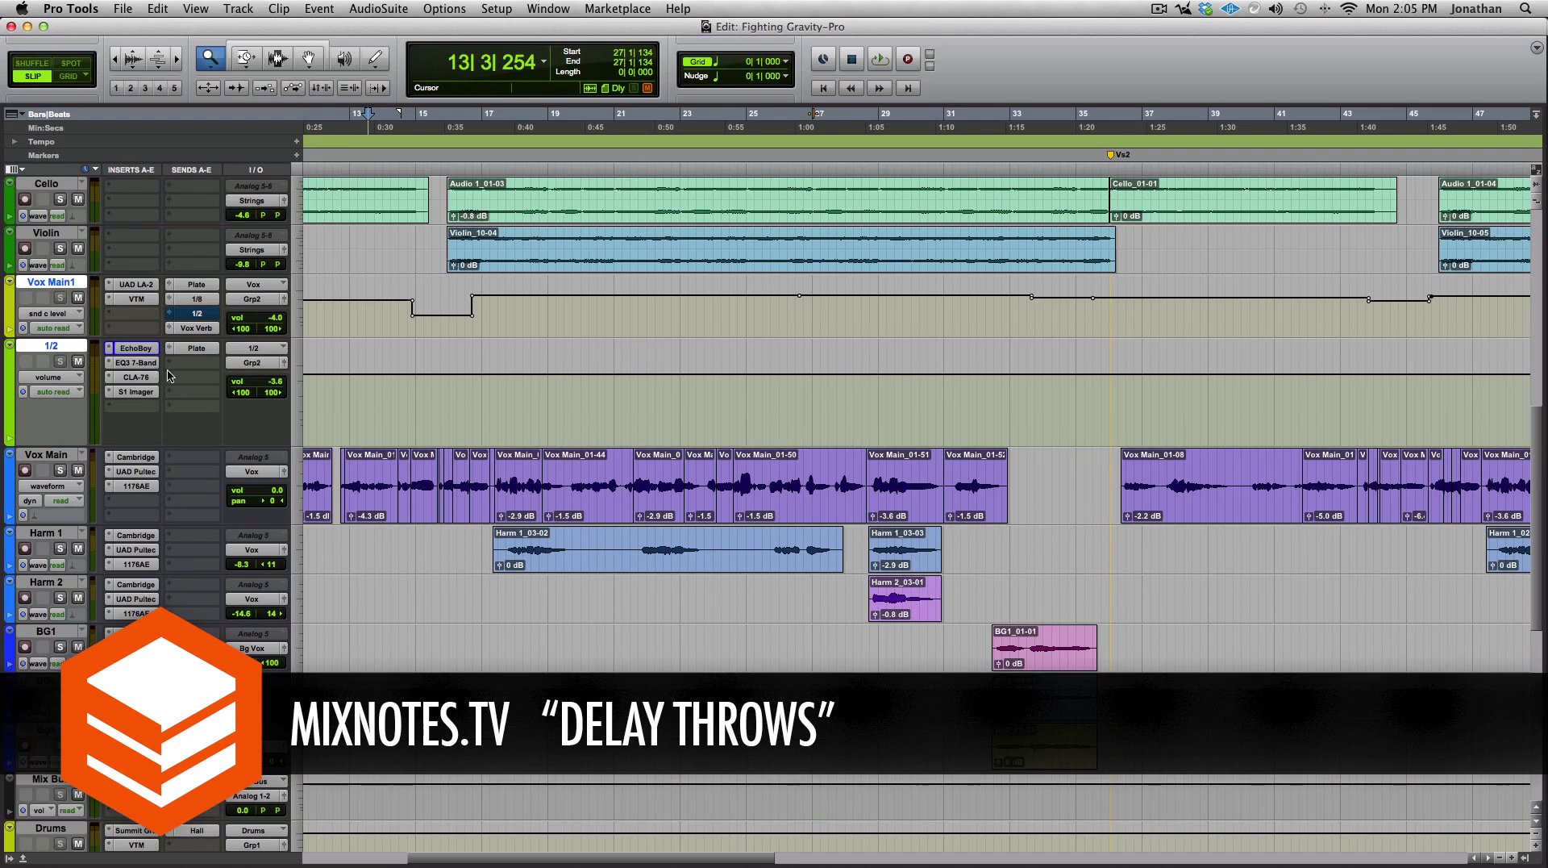
drag(192, 444, 192, 414)
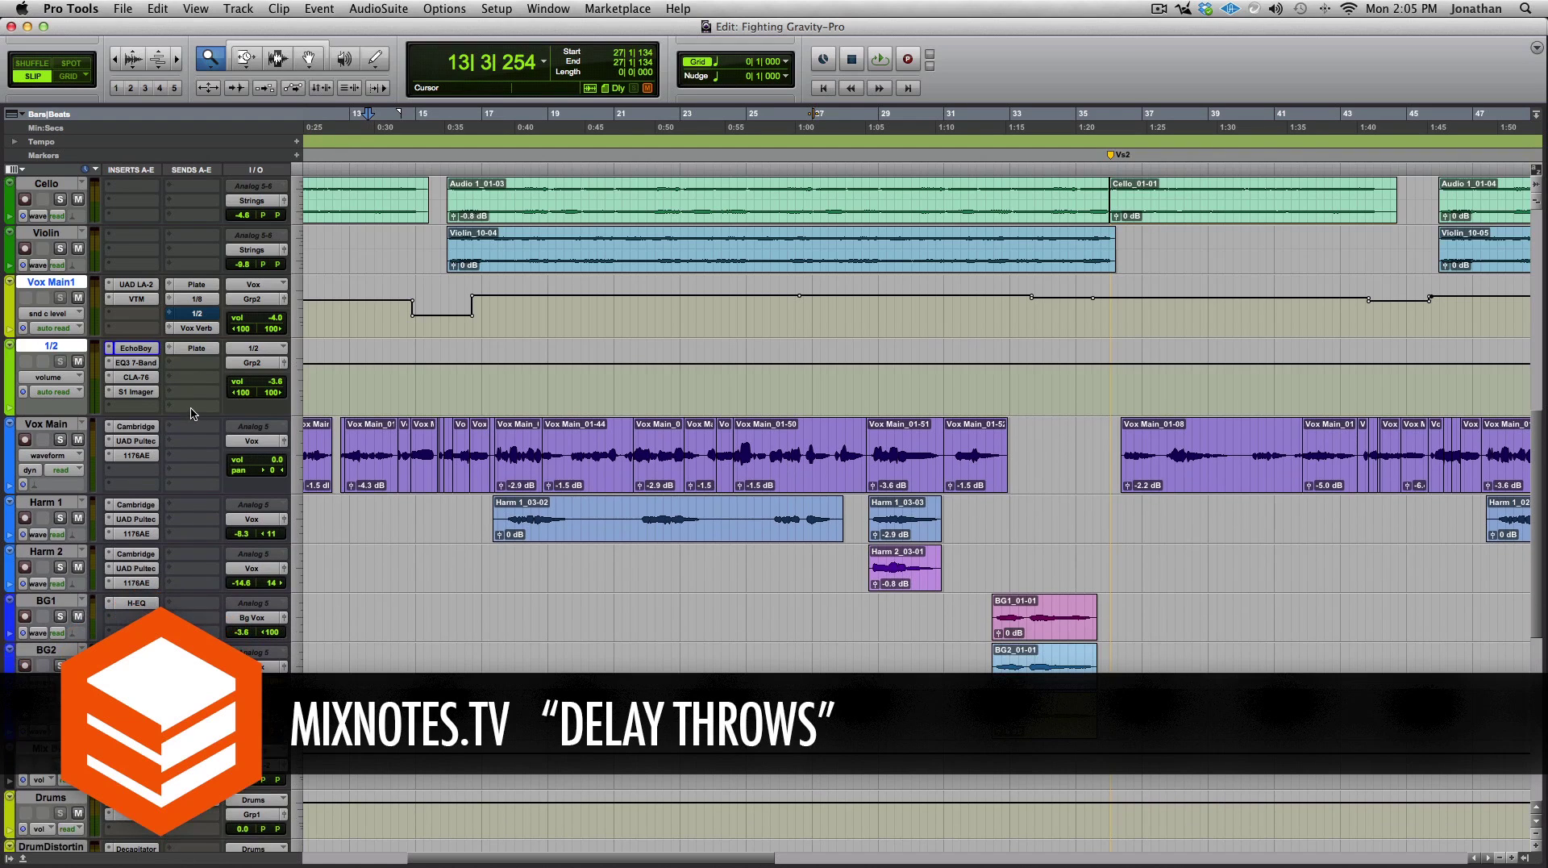